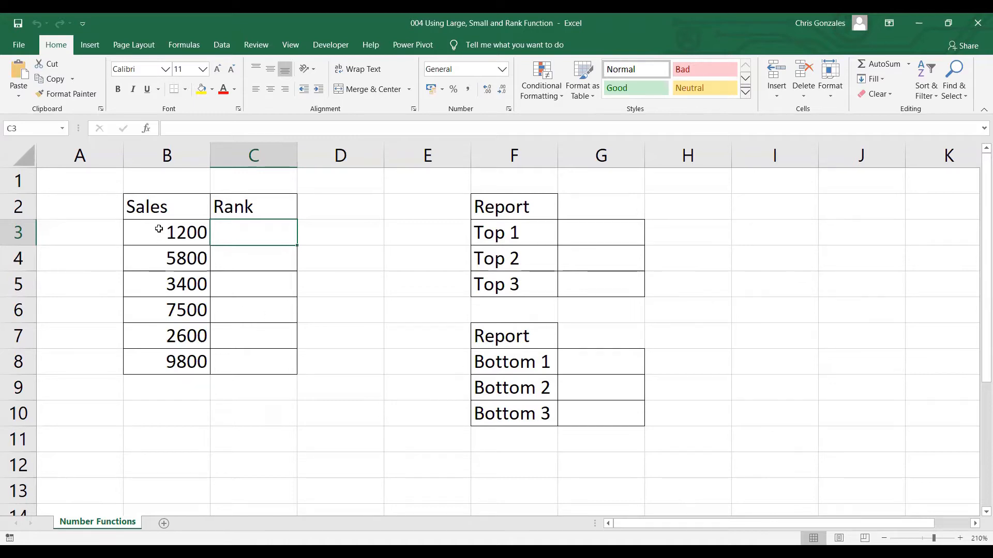
Name the range of sales values B3:B8 as SALES.
click(159, 229)
drag(158, 229, 167, 366)
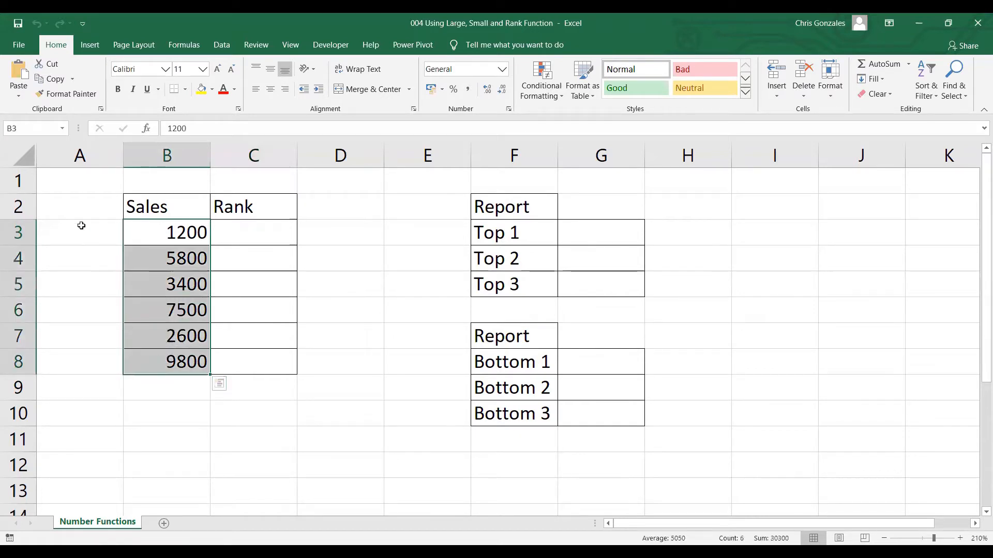
click(44, 131)
text(SALES)
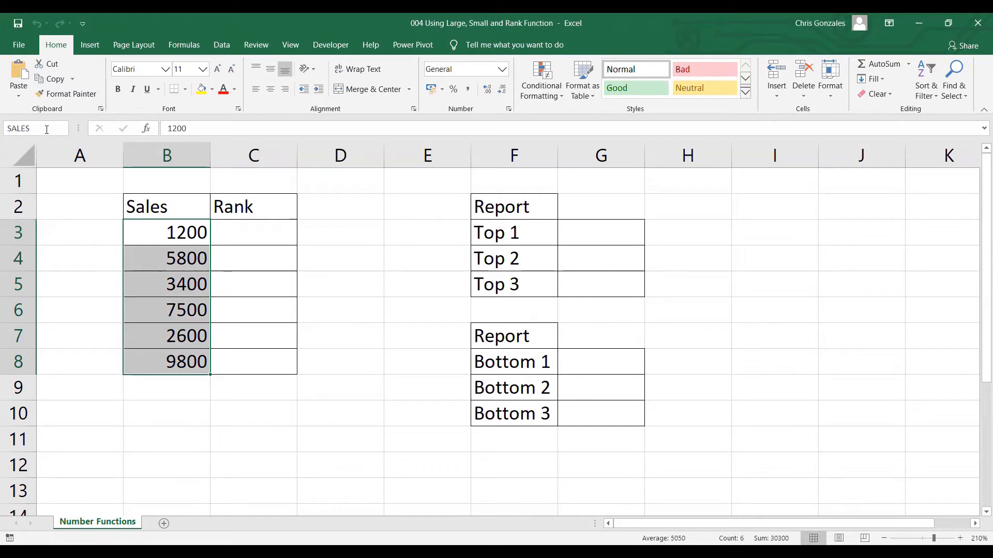
key(Return)
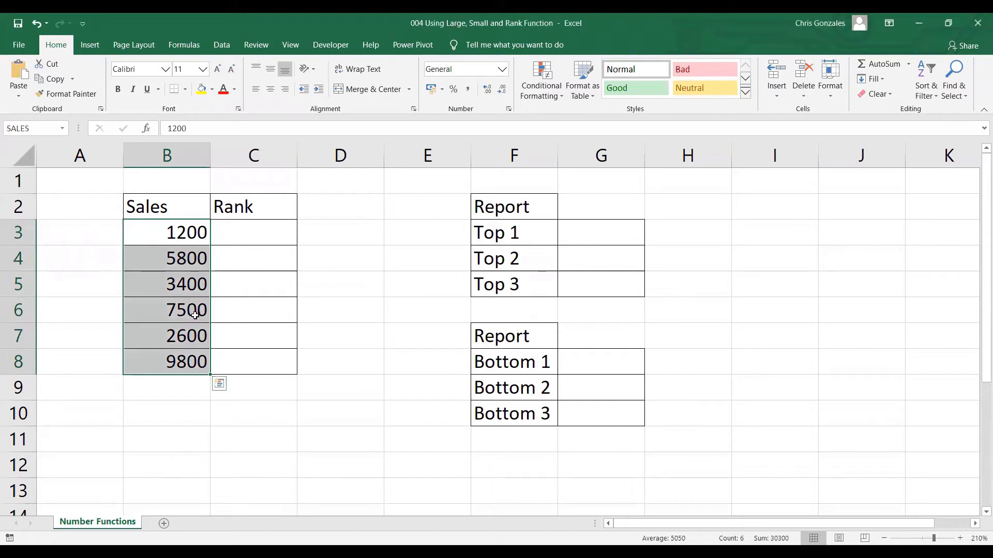
Enter the formula =RANK(B3,SALES) in cell C3 to rank the first sales value.
click(244, 240)
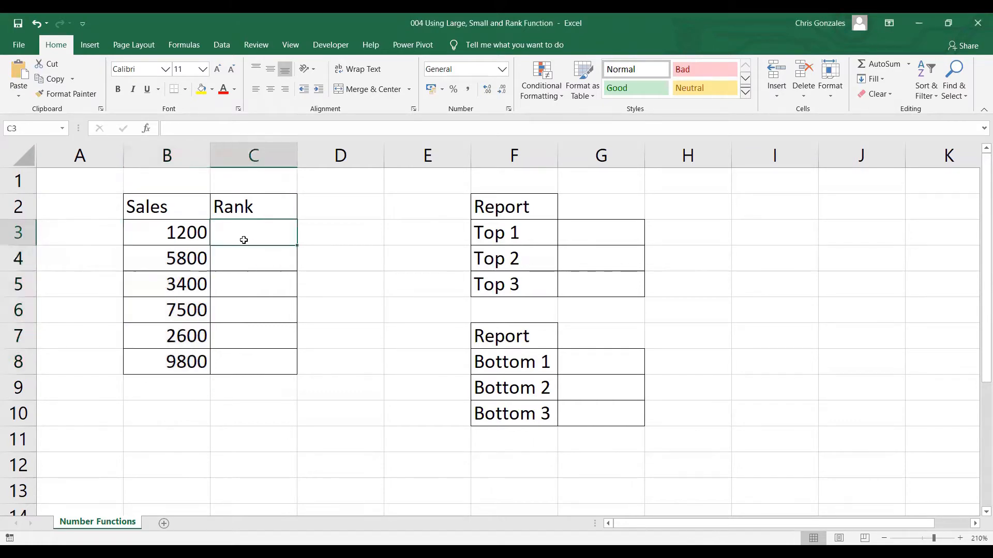
text(=RANK)
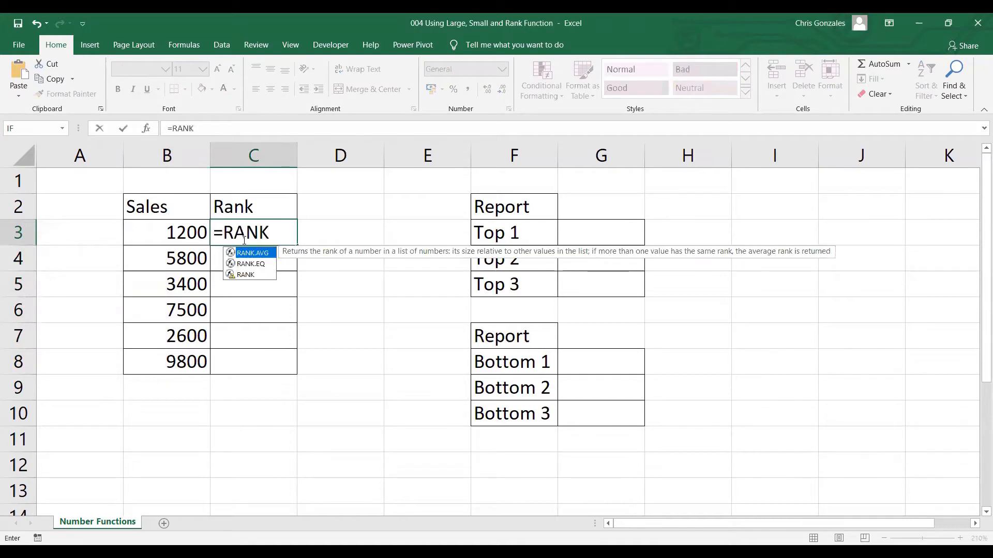
text(()
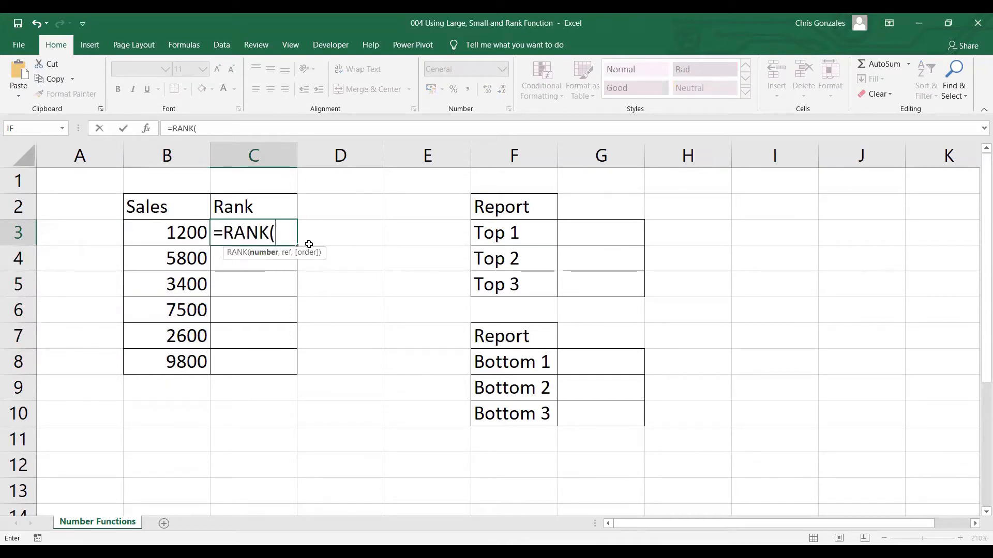
click(165, 232)
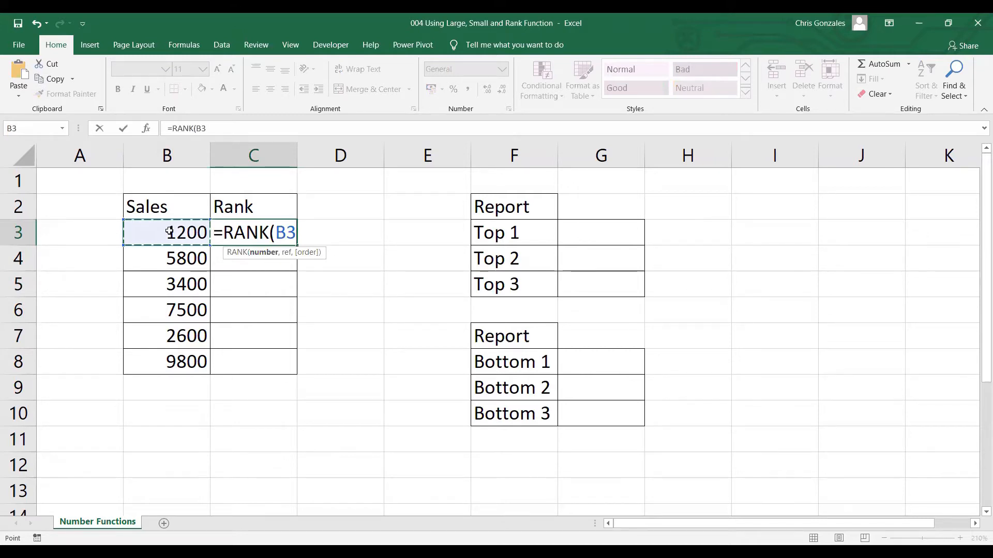
text(,)
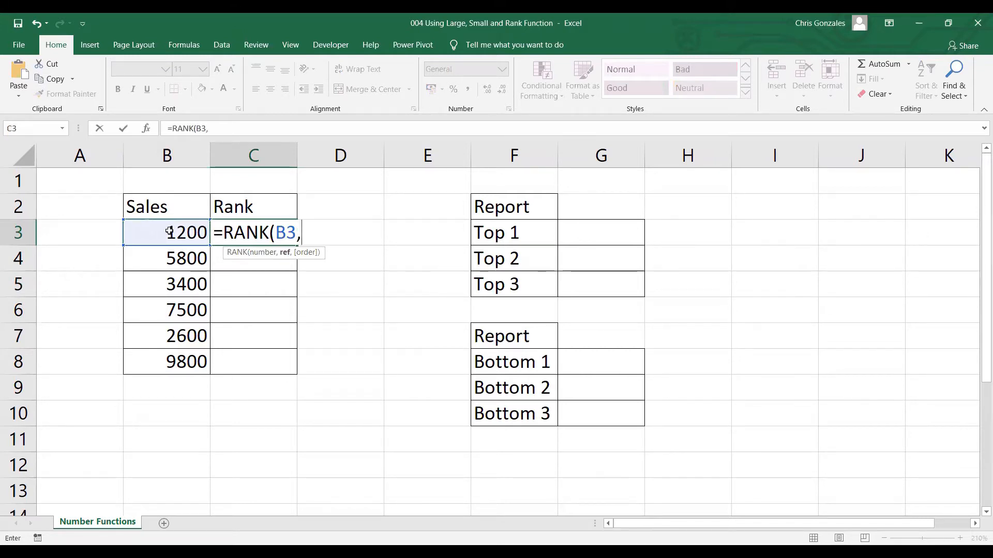
text(S)
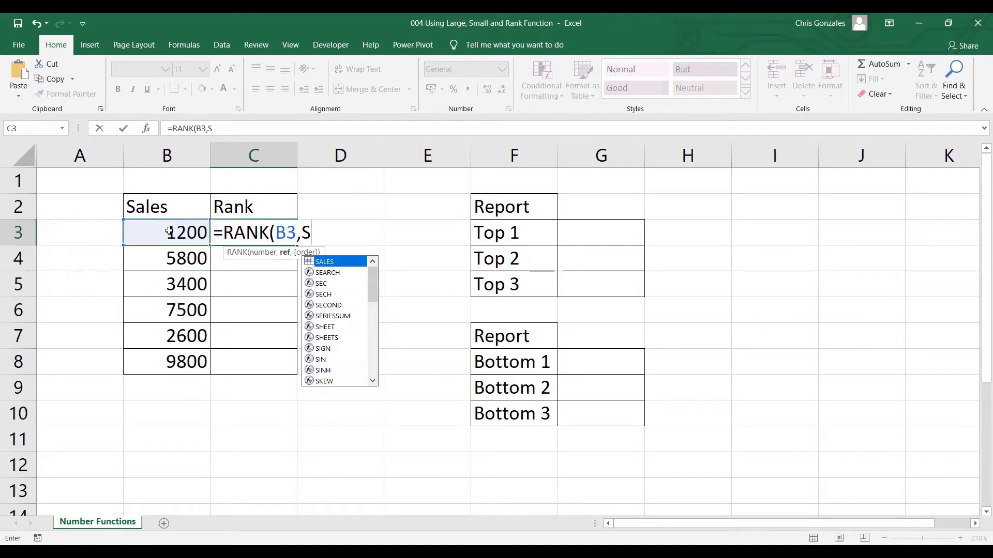
text(ALES))
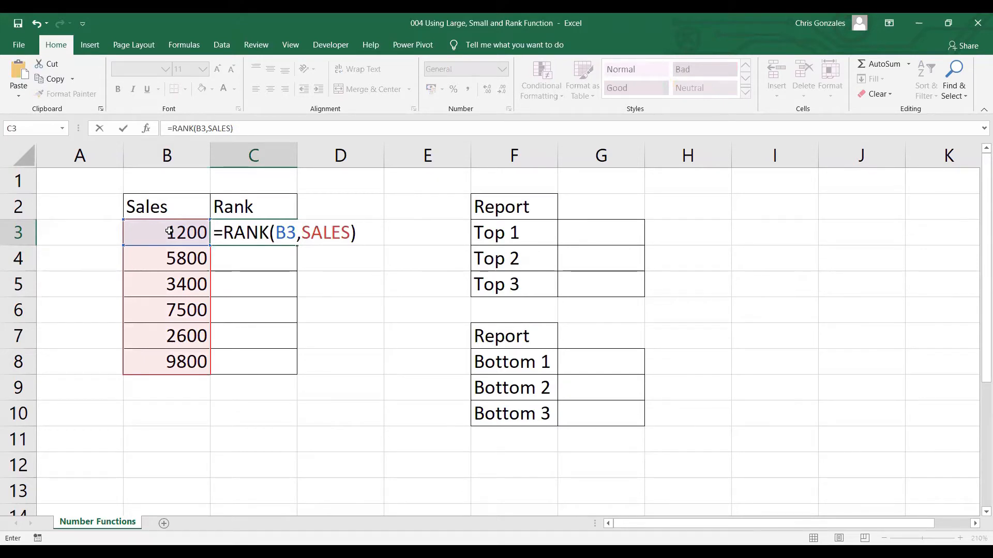
key(Return)
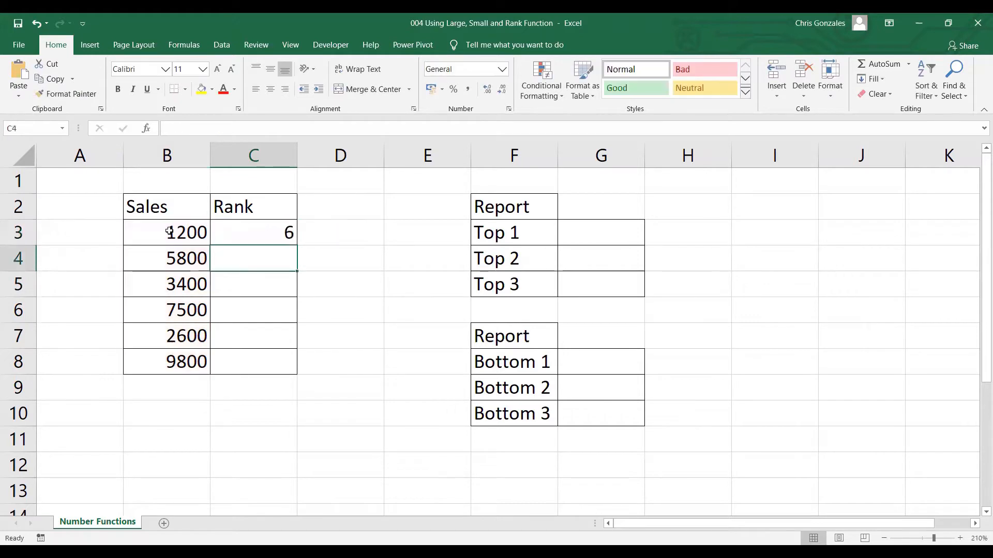
Fill the RANK formula from C3 down through C8.
click(257, 232)
drag(294, 245, 282, 364)
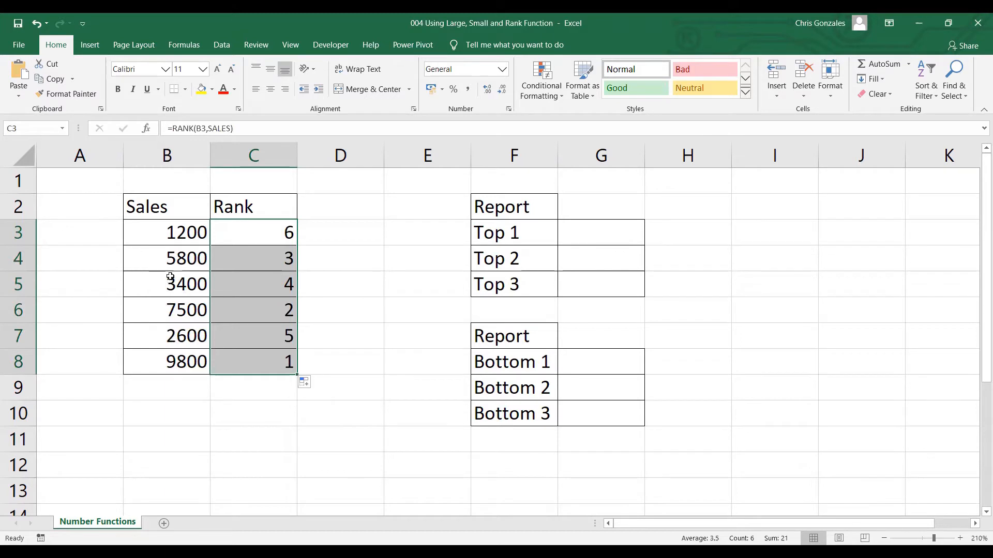
click(176, 364)
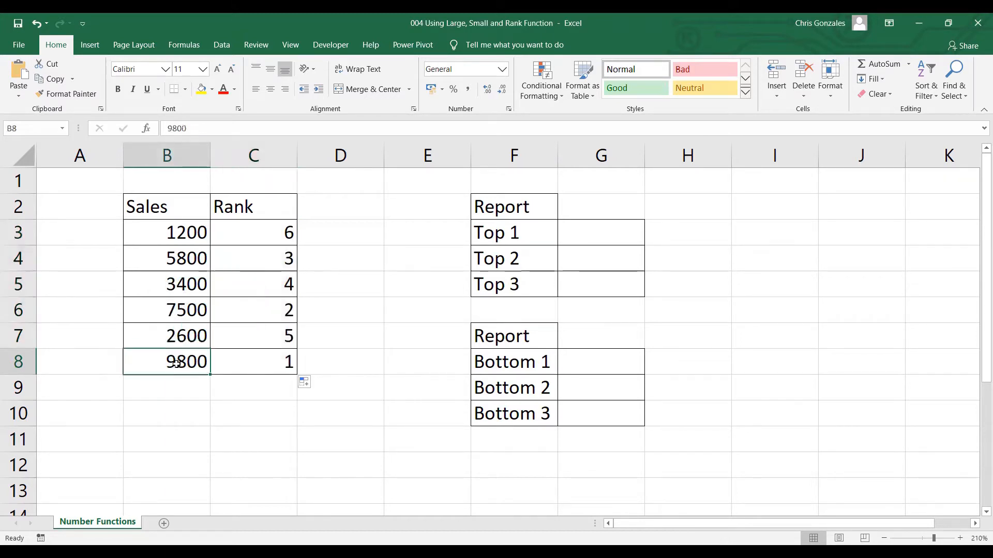
click(177, 237)
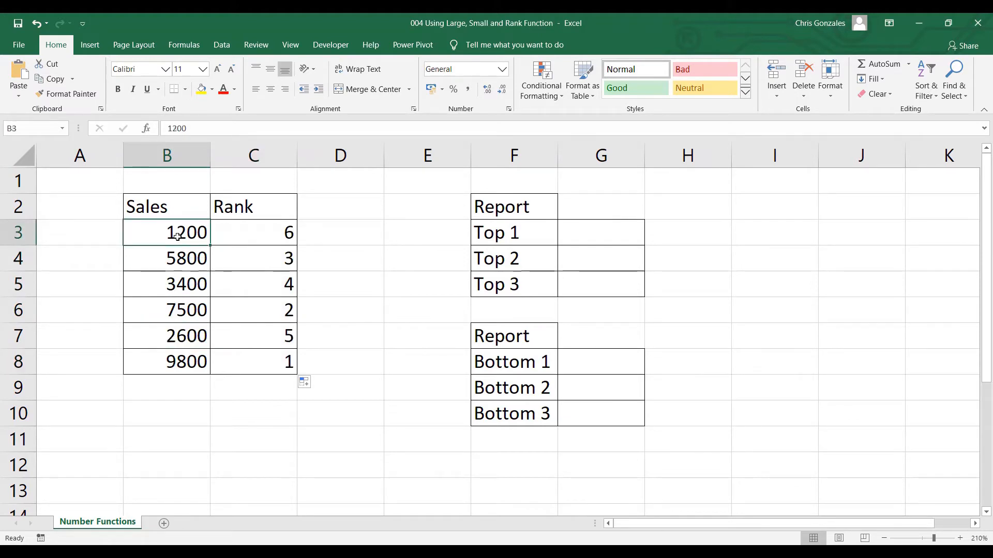
Change the formula in C3 to =RANK(B3,SALES,1) for ascending order and fill it down through C8.
click(241, 239)
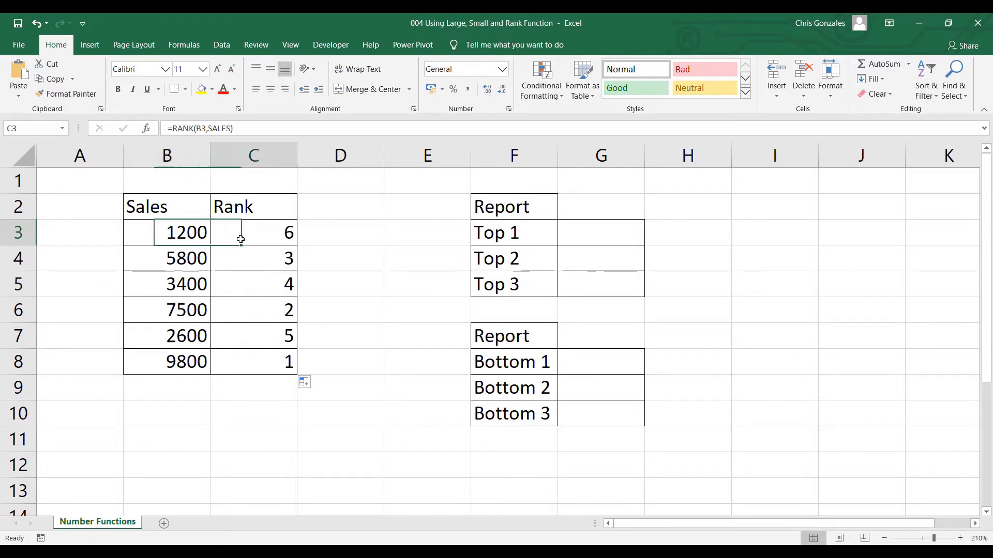
double_click(242, 239)
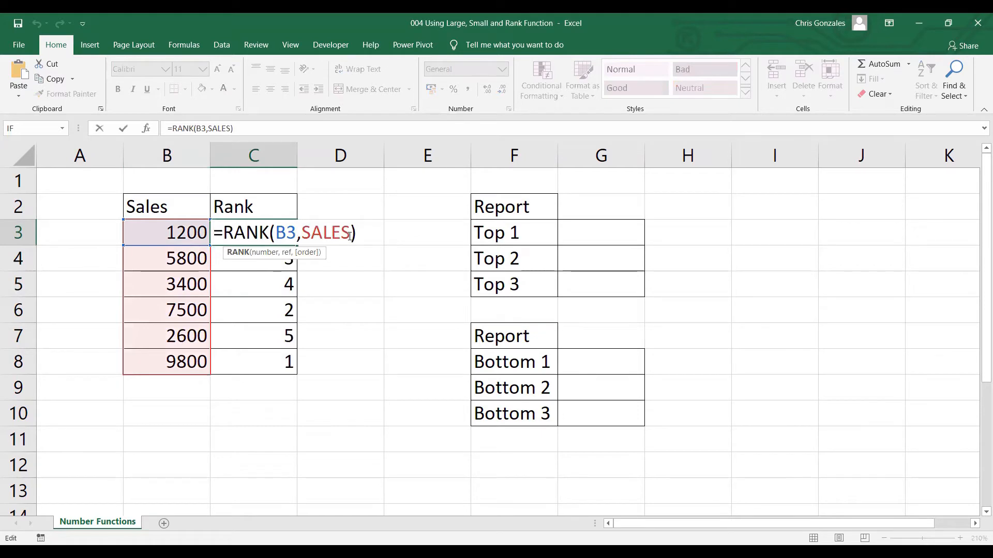
key(Left)
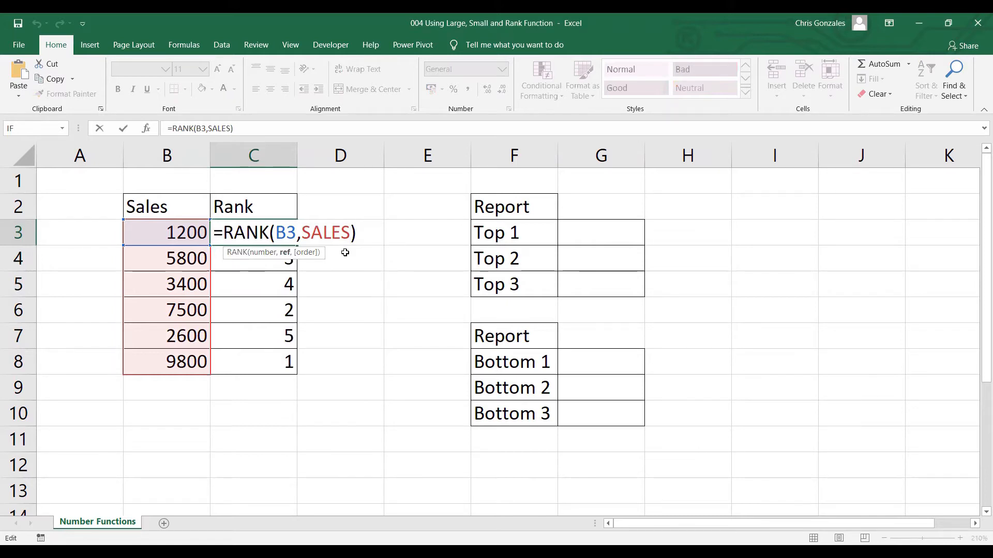
text(,)
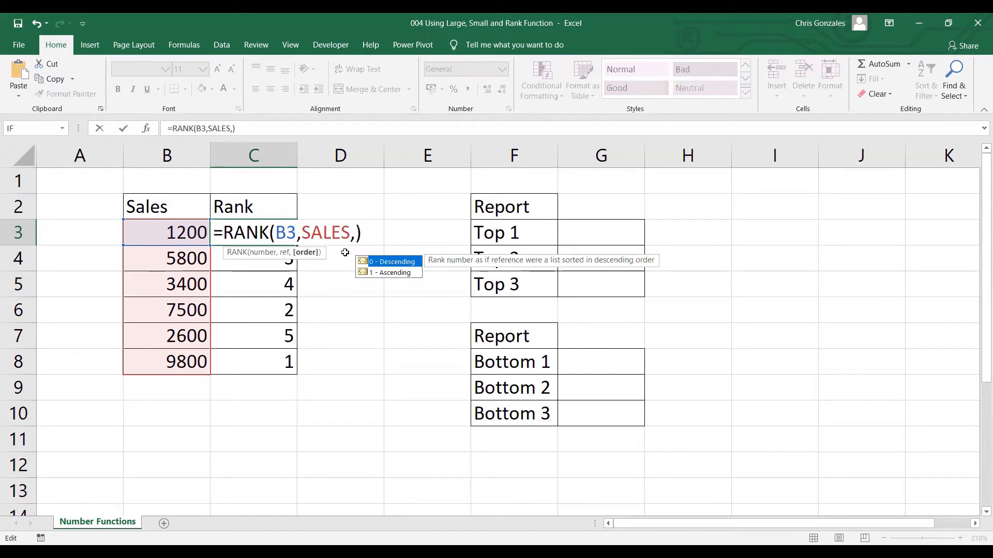
click(396, 278)
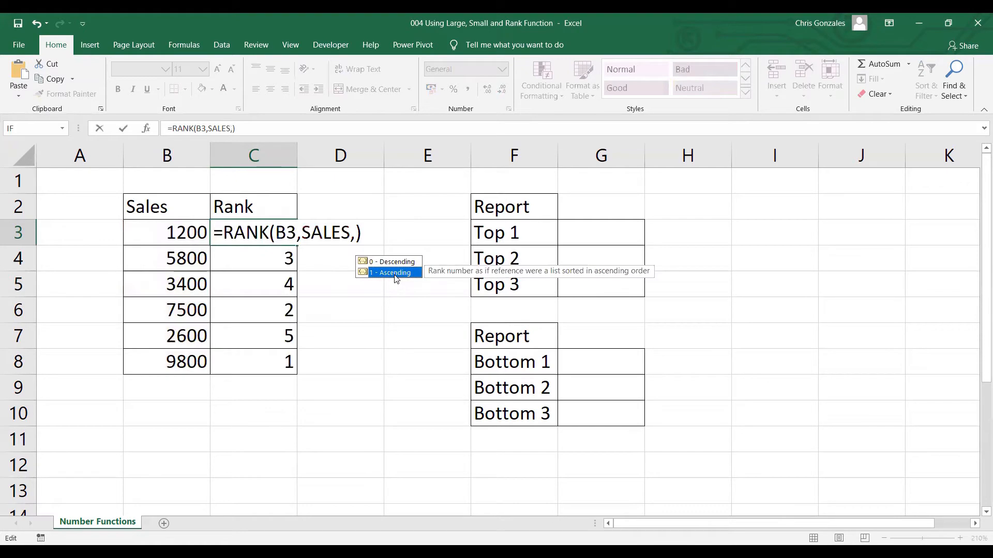
double_click(396, 278)
click(290, 231)
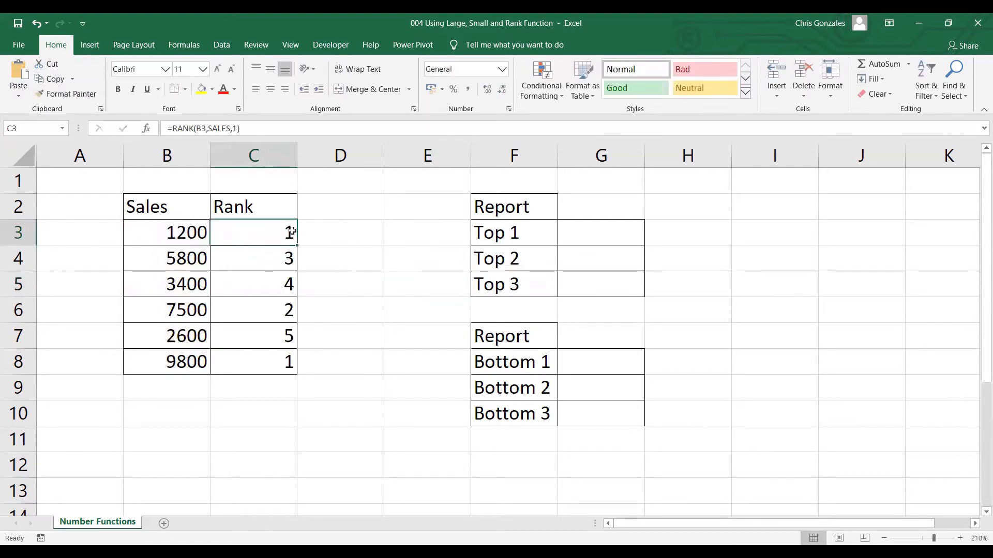
drag(296, 242, 299, 370)
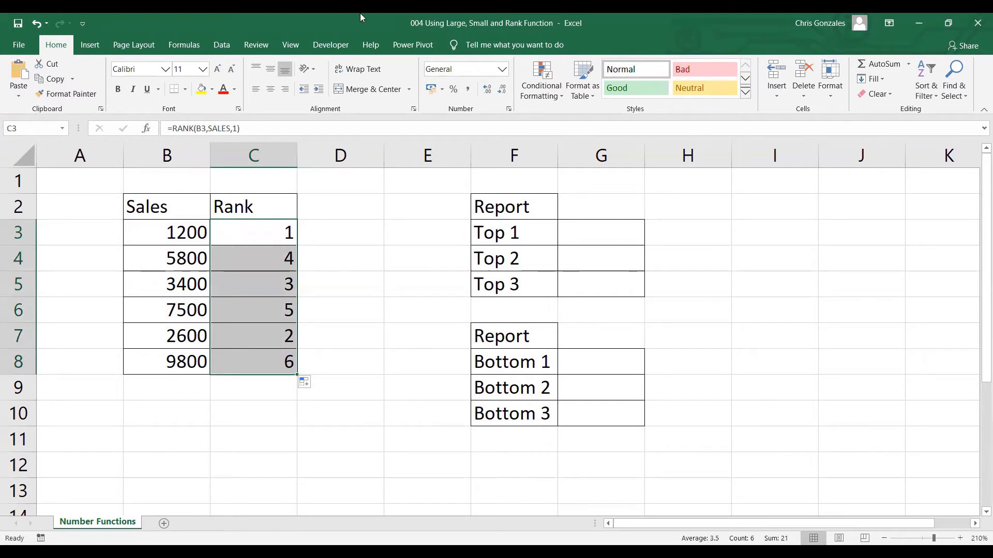
Remove the ascending order argument so C3 reads =RANK(B3,SALES), and fill the formula down through C8.
double_click(277, 238)
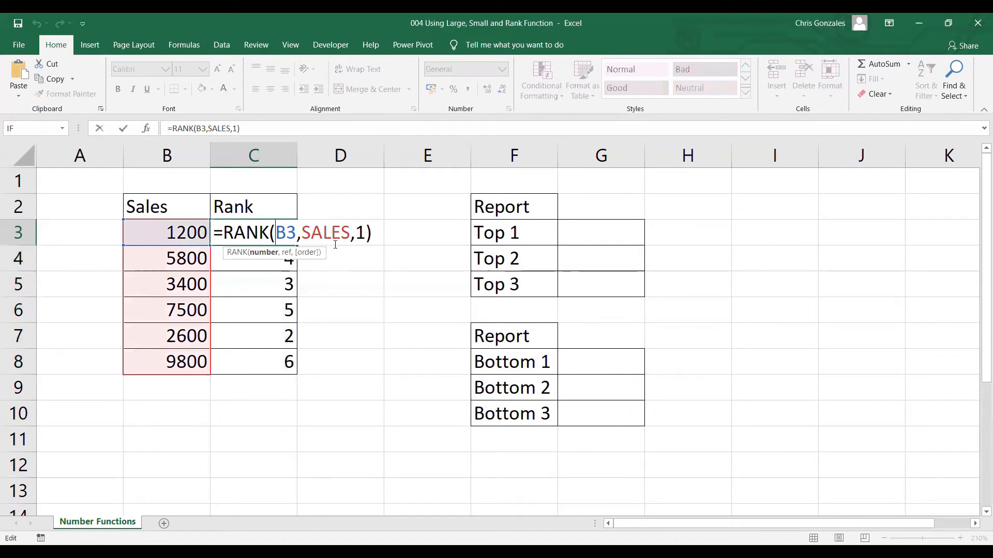
click(366, 240)
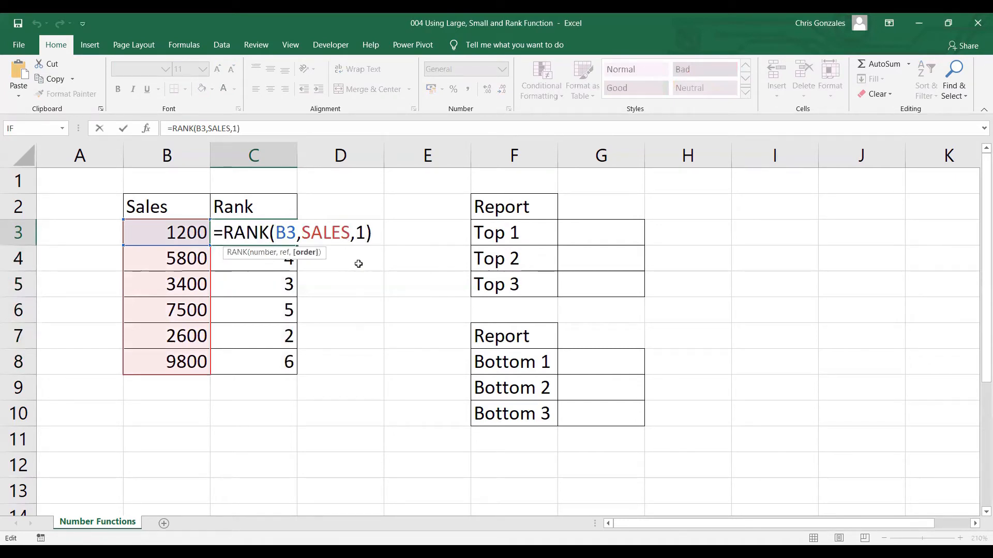
key(BackSpace)
key(BackSpace)
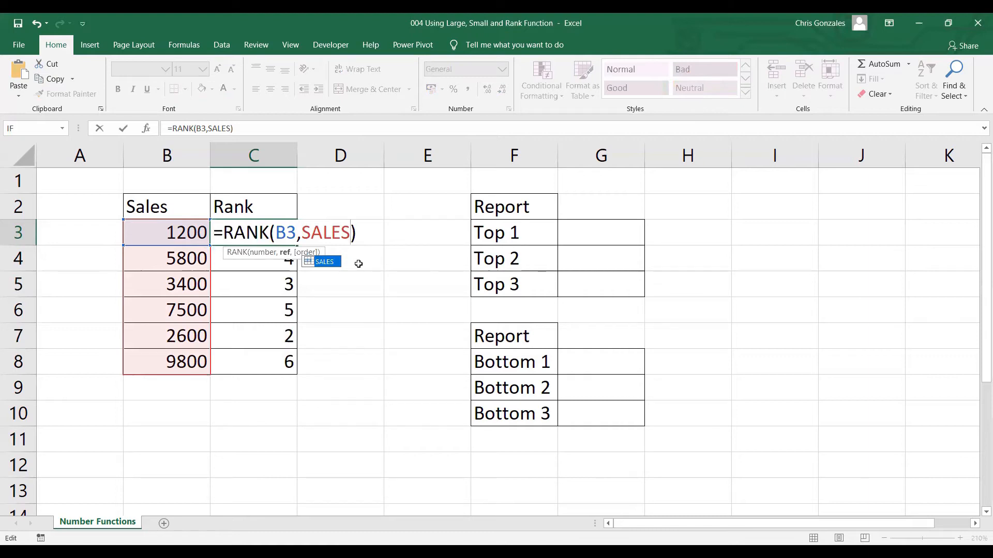
key(Return)
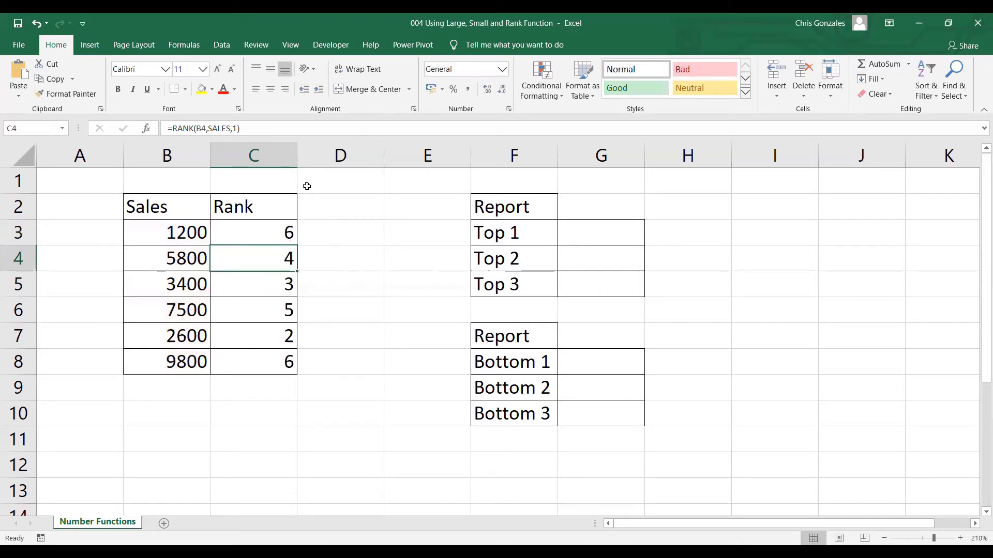
drag(300, 229, 288, 361)
click(289, 234)
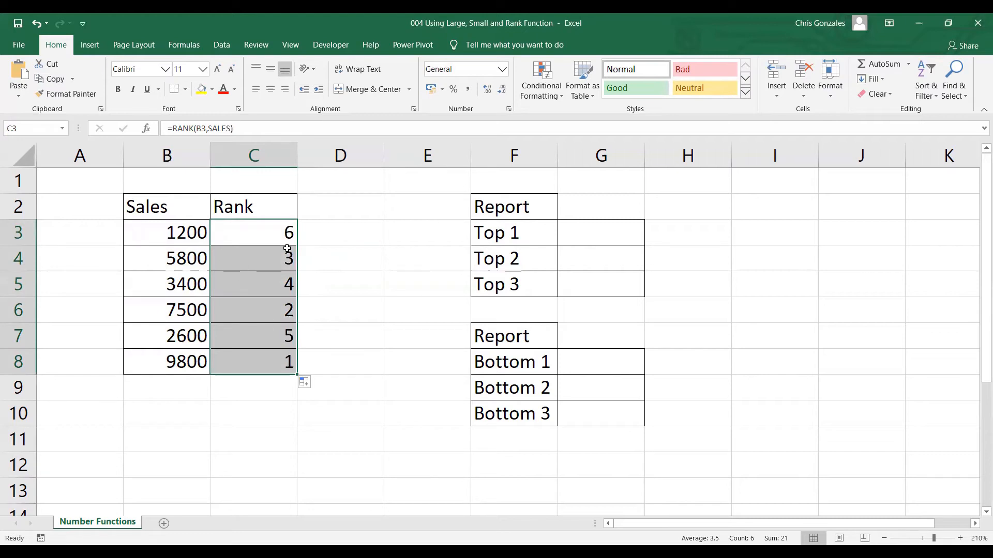
Enter the formula =LARGE(SALES,1) in cell G3 for the Top 1 sales value.
click(594, 232)
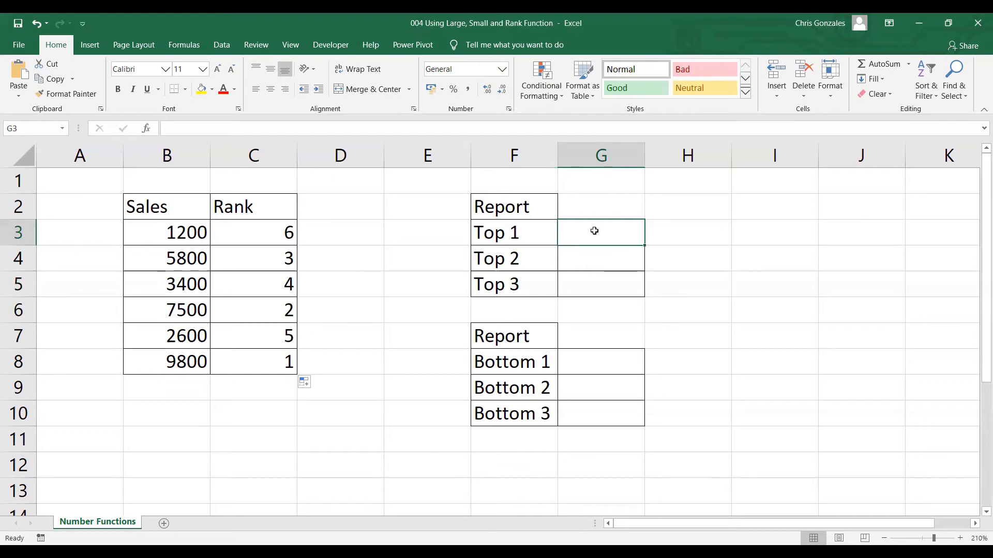
text(=)
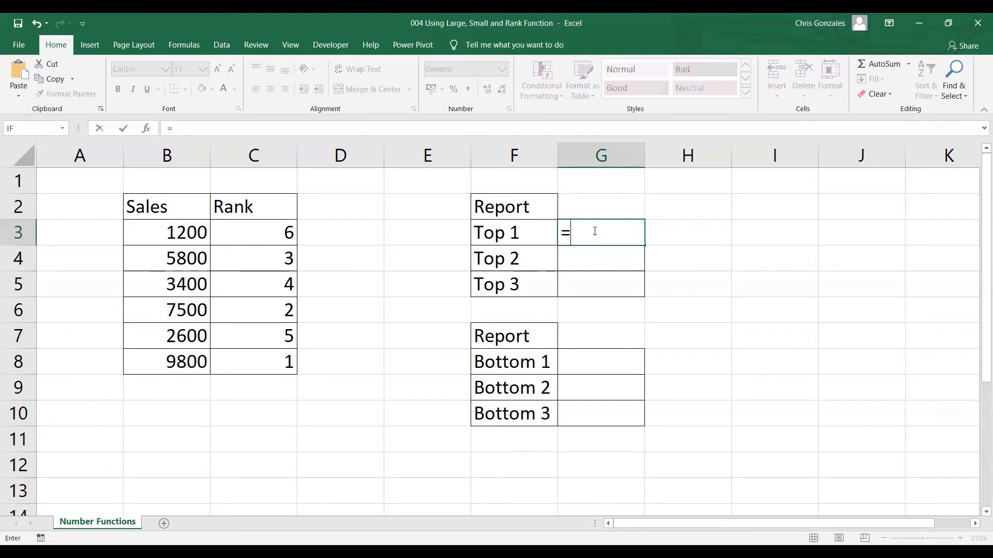
text(LAREG)
key(BackSpace)
key(BackSpace)
text(GE)
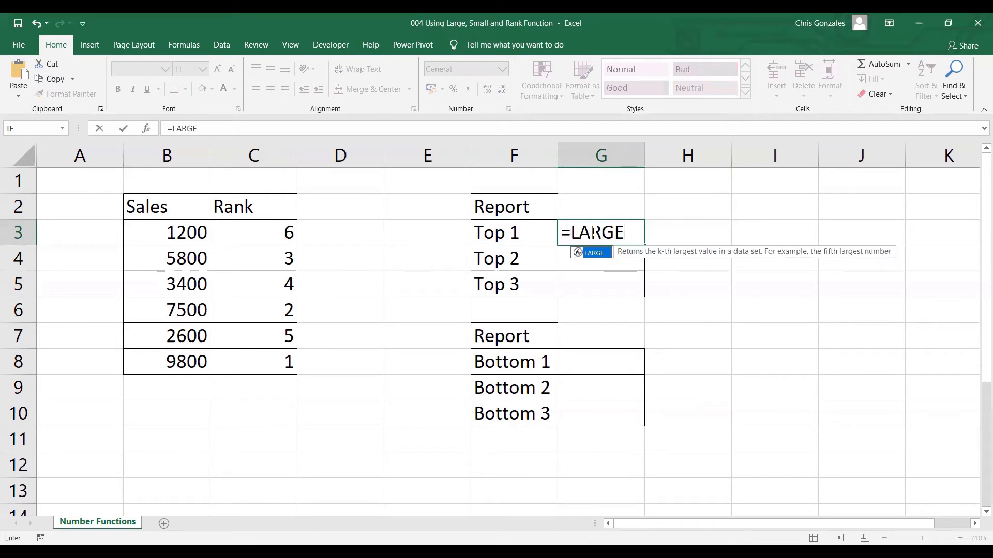
text(()
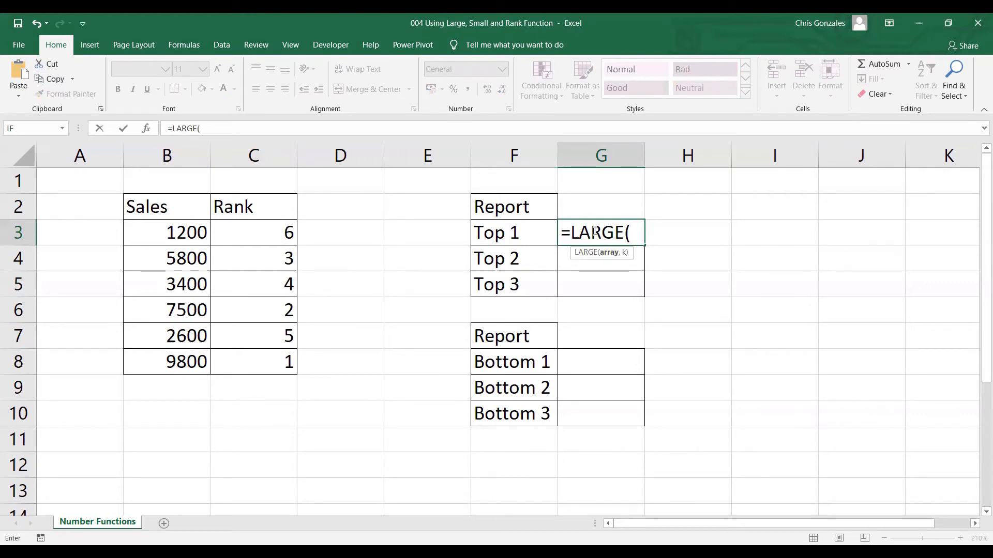
text(S)
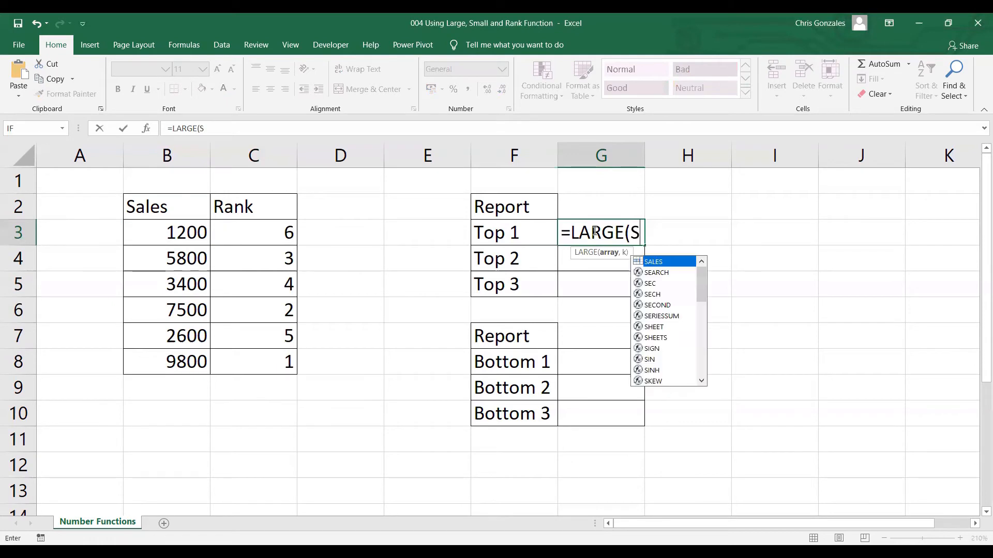
text(ALES)
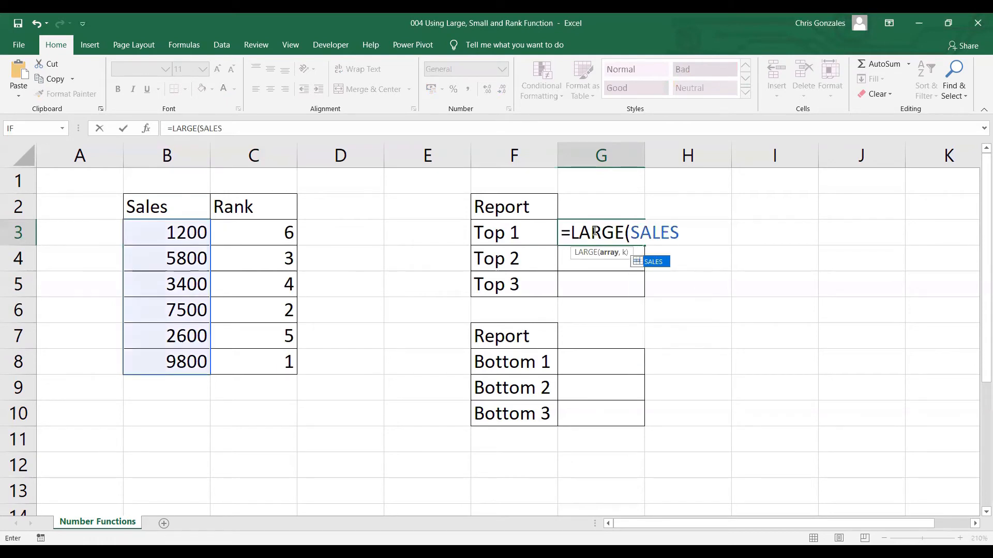
text(,)
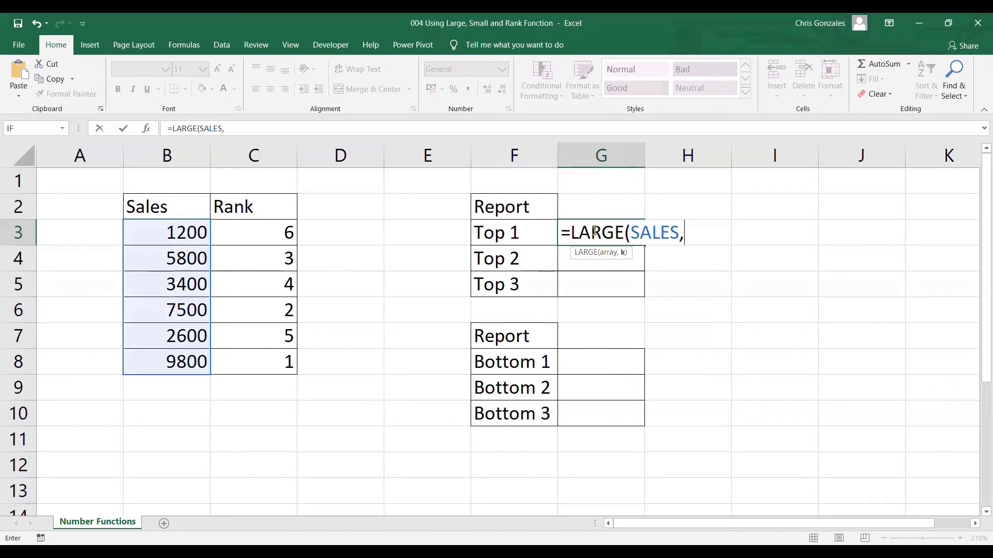
text(1))
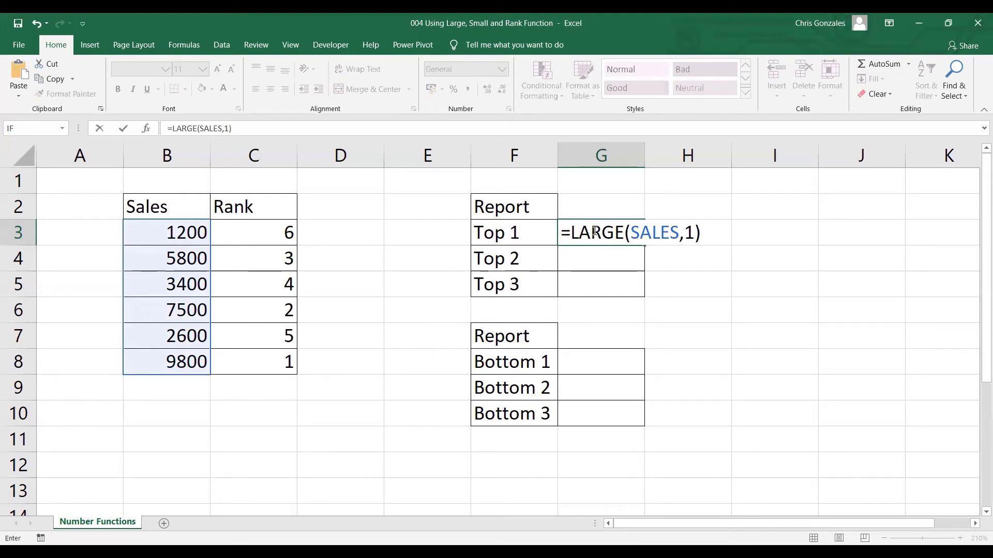
key(Return)
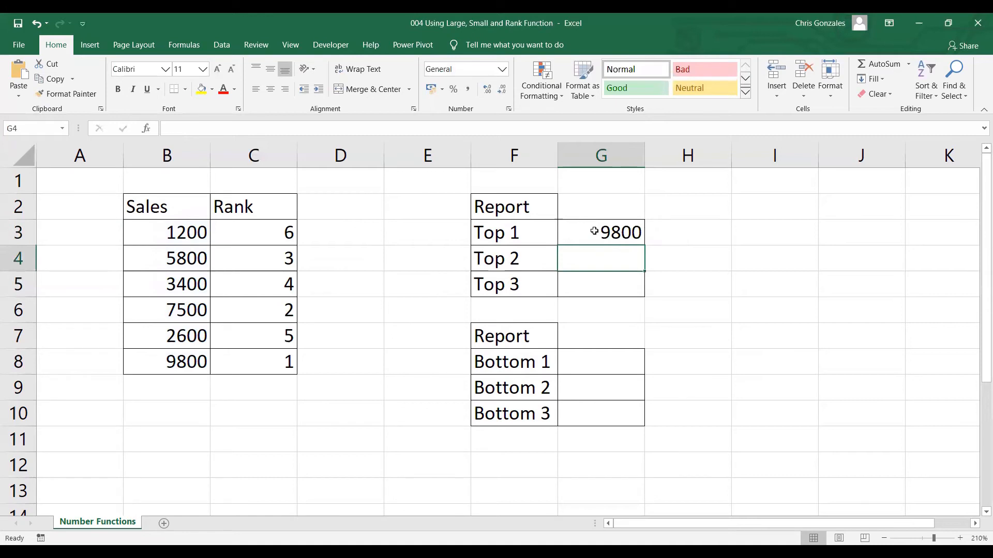
Enter the formula =LARGE(SALES,2) in cell G4 for the Top 2 sales value.
text(=LAREG)
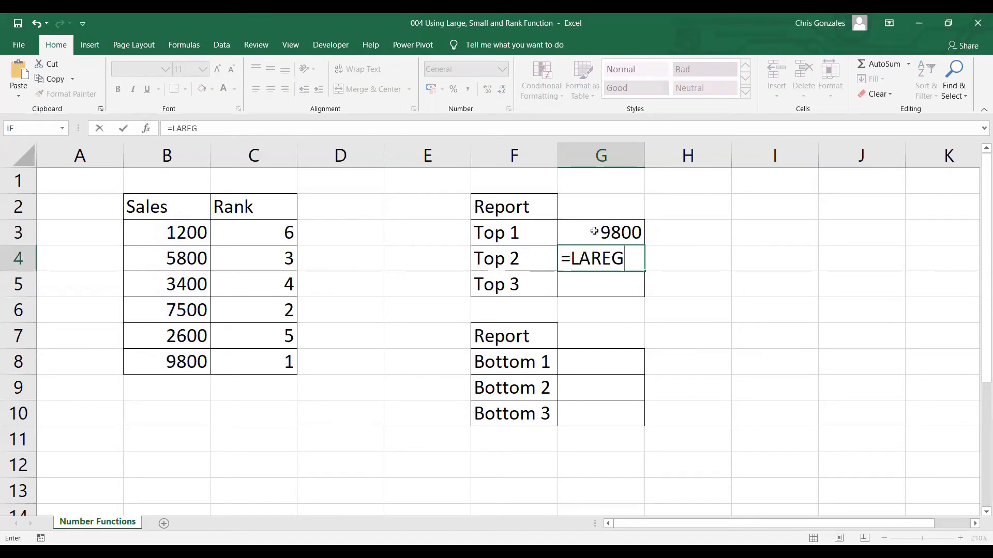
key(BackSpace)
key(BackSpace)
text(GE)
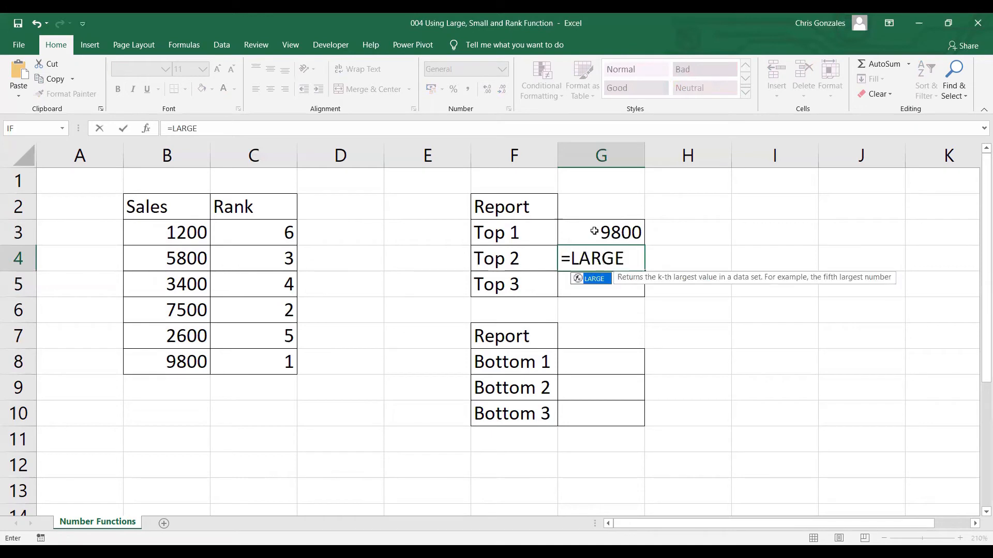
text((S)
text(ALES)
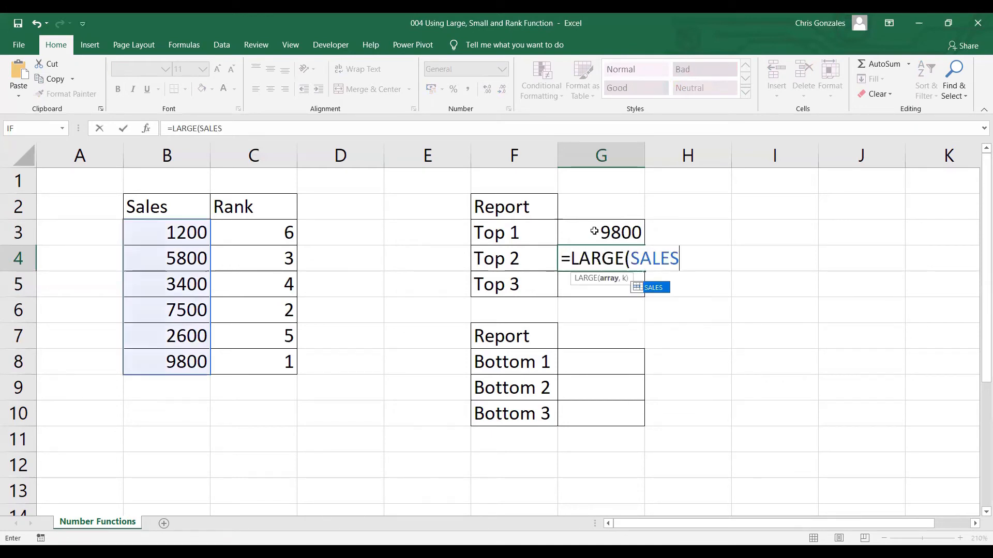
text(,2)
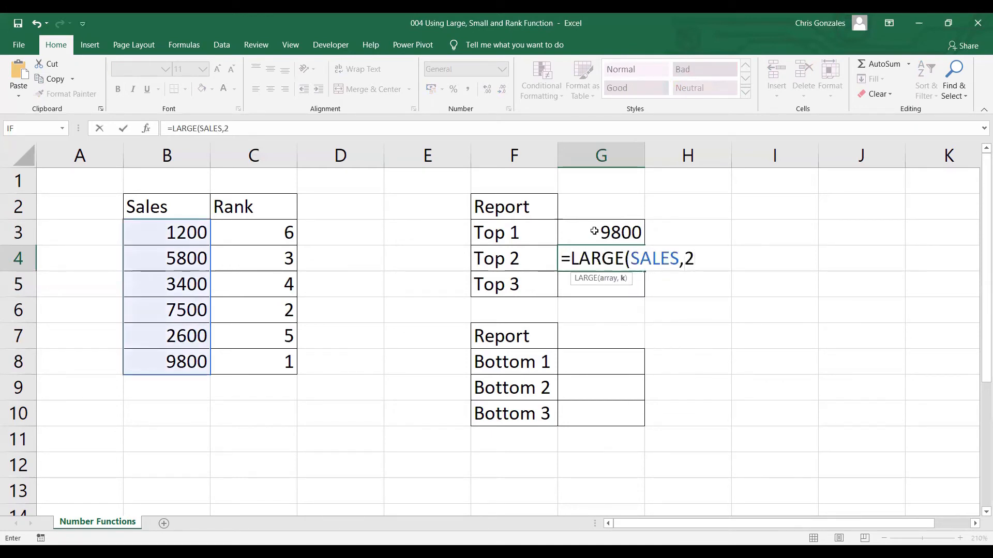
text())
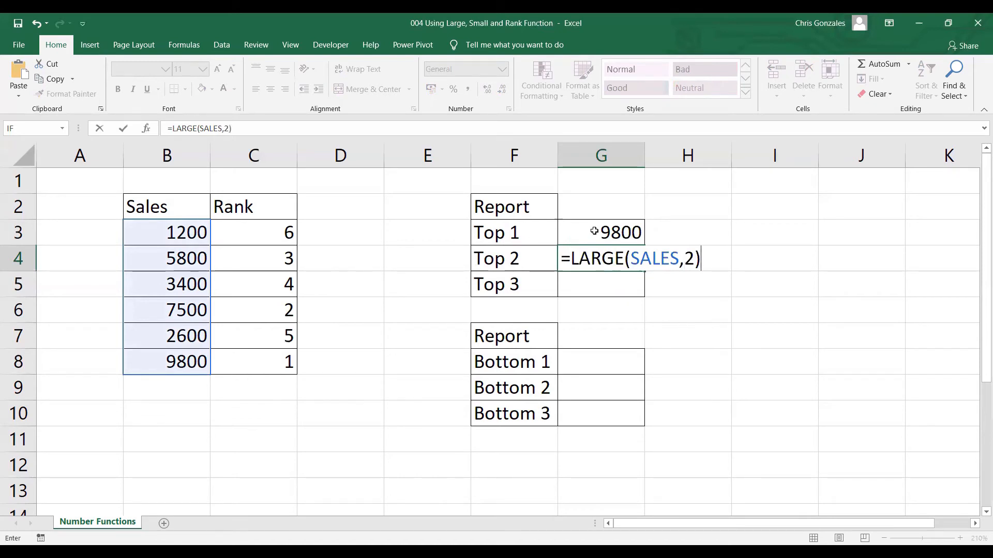
key(Return)
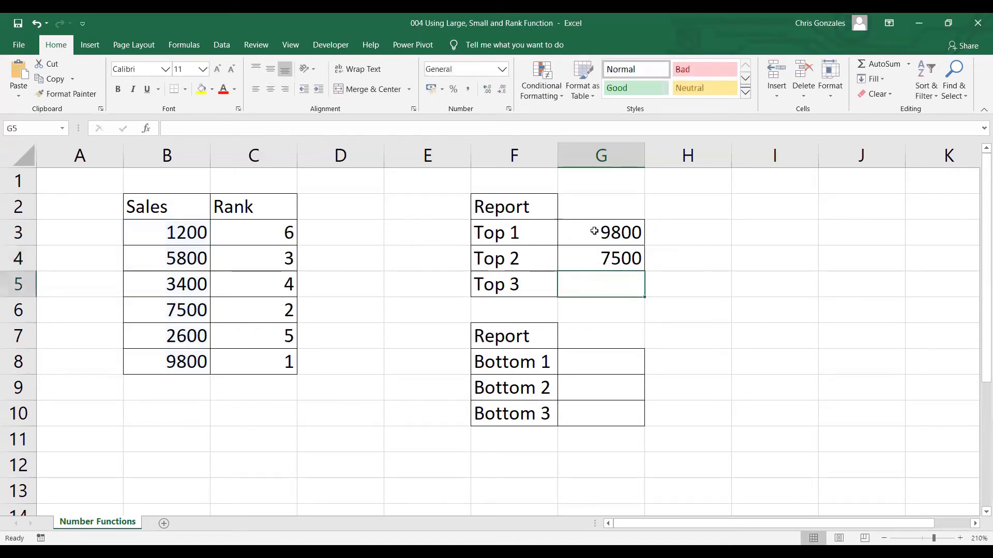
Enter the formula =LARGE(SALES,3) in cell G5 for the Top 3 sales value.
text(=)
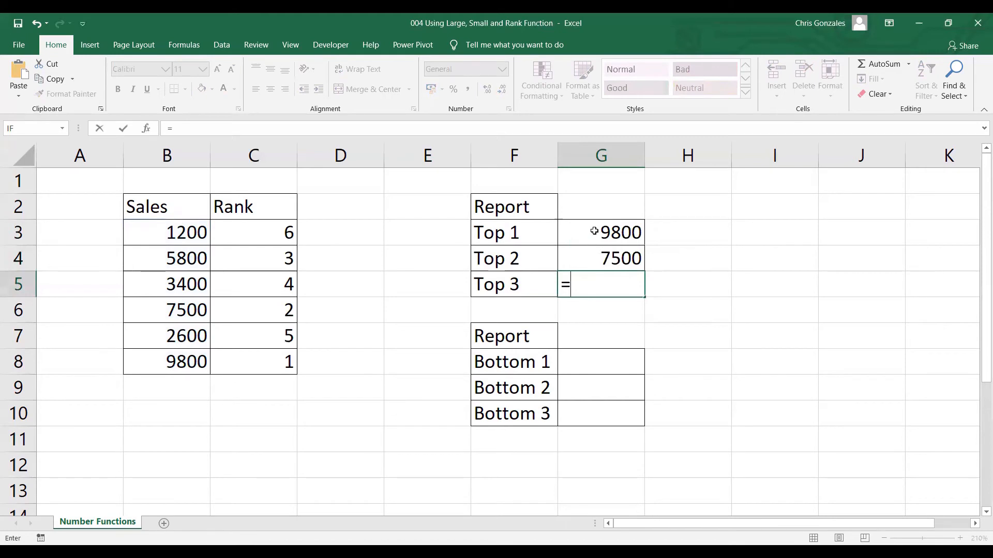
text(LARGE()
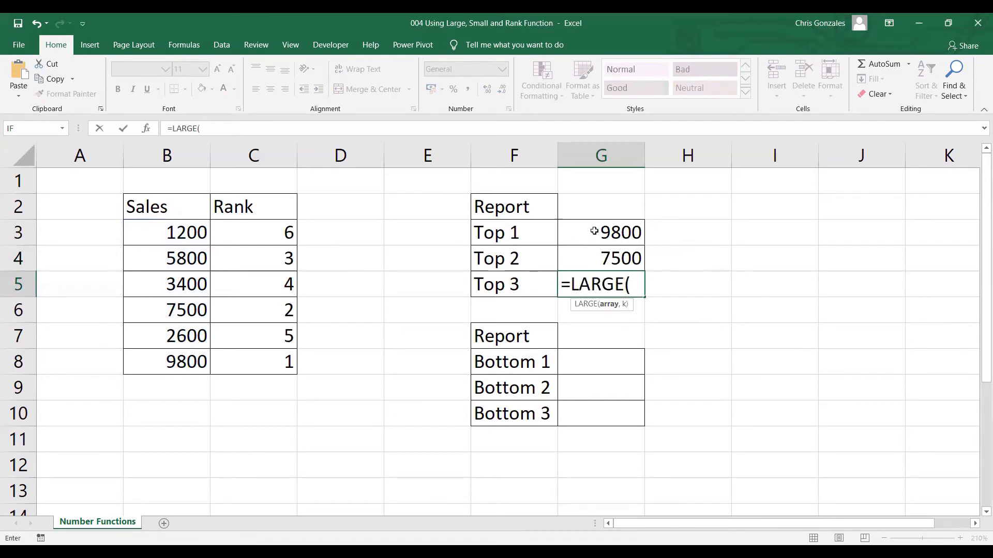
text(SALES)
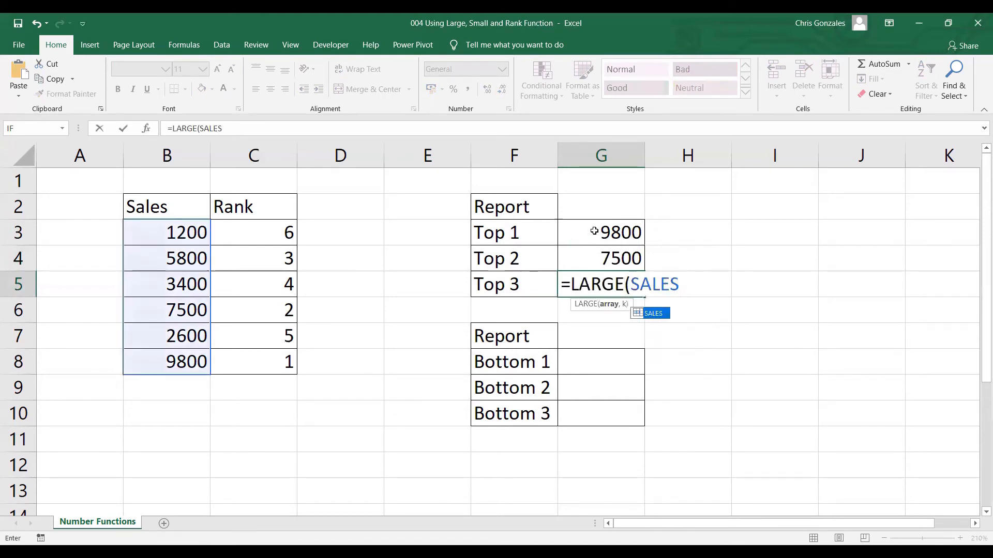
text(,3))
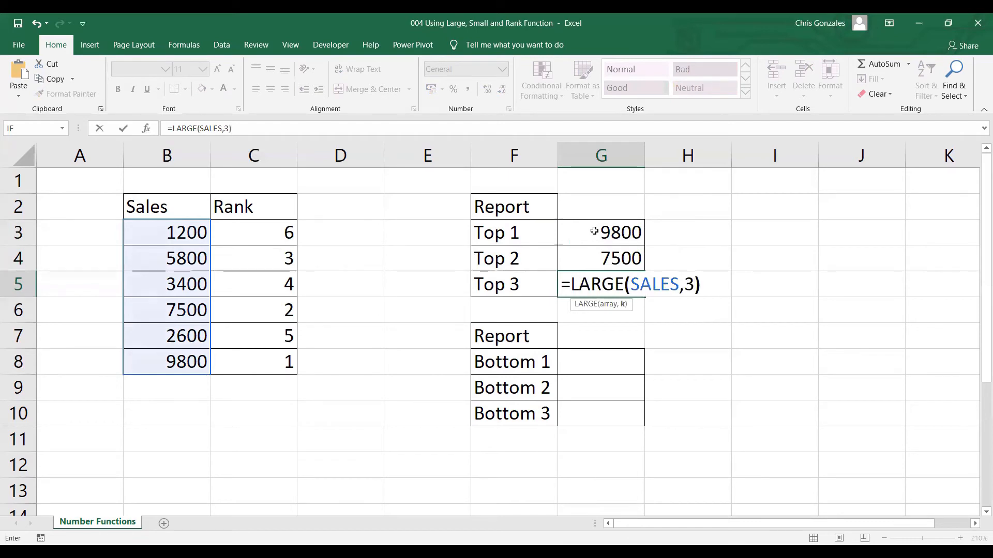
key(Return)
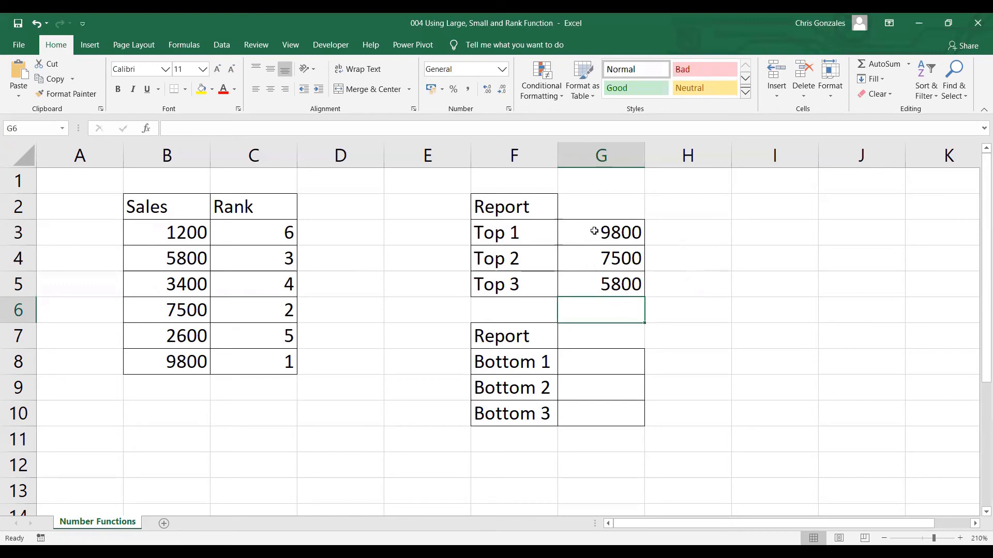
Review the Sales and Rank columns and check the LARGE formulas in cells G3 through G5.
key(Down)
key(Down)
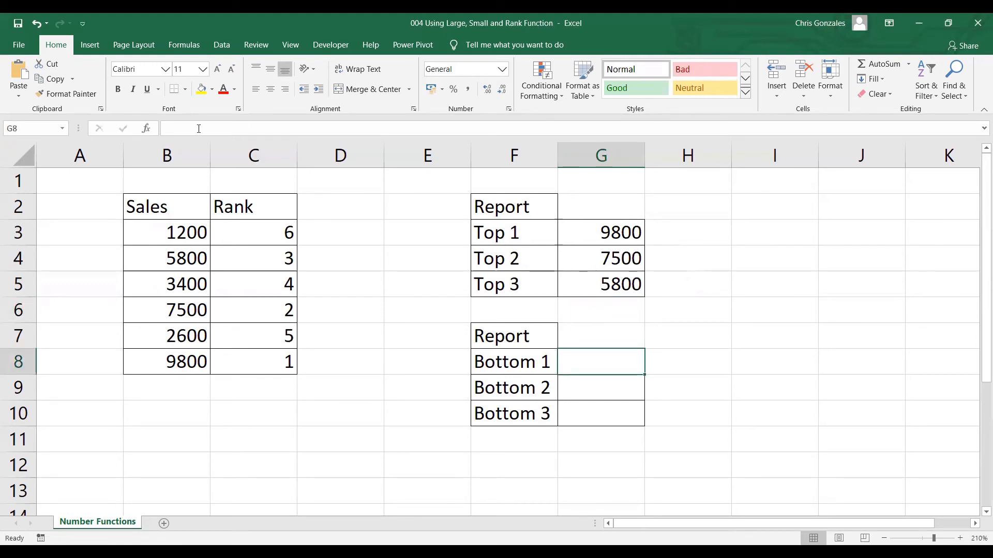
click(173, 152)
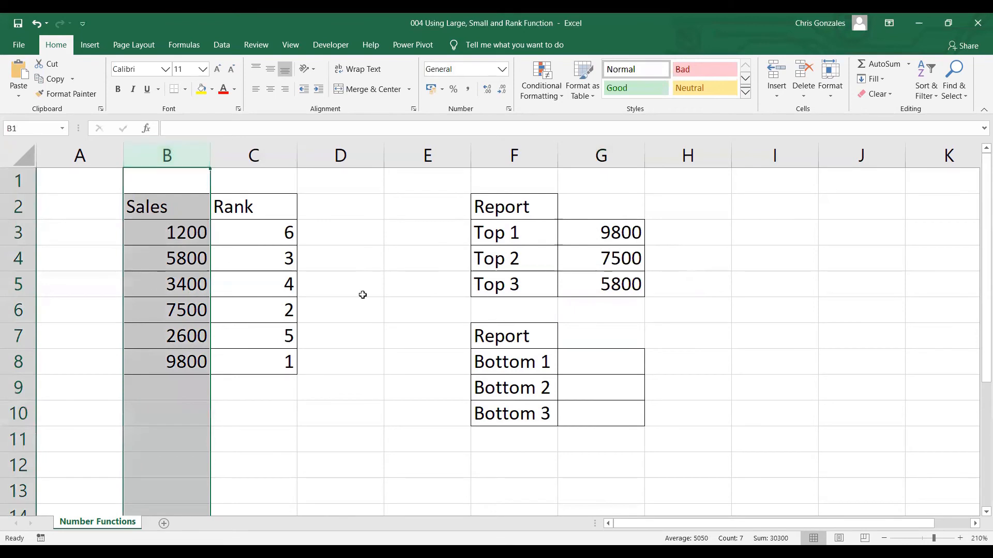
drag(279, 229, 271, 356)
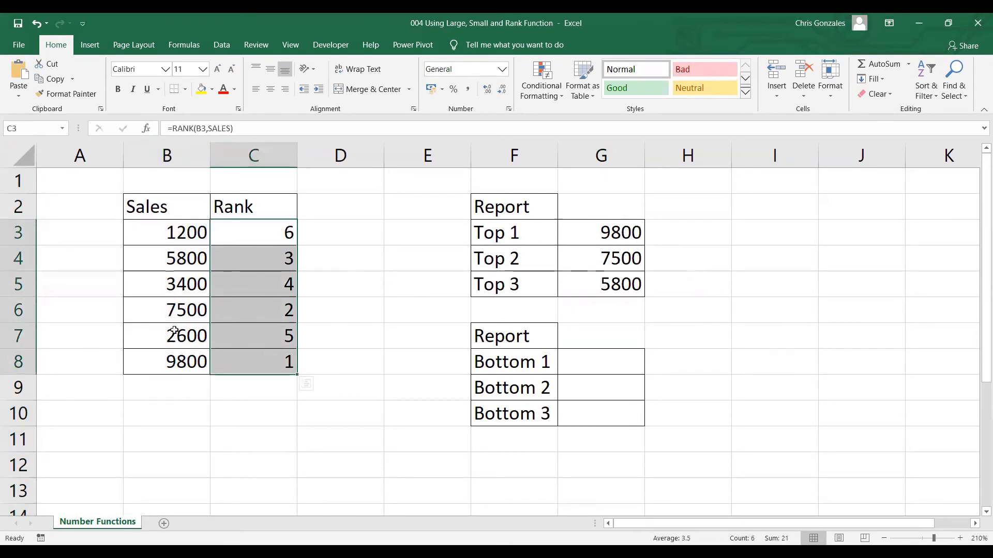
click(602, 239)
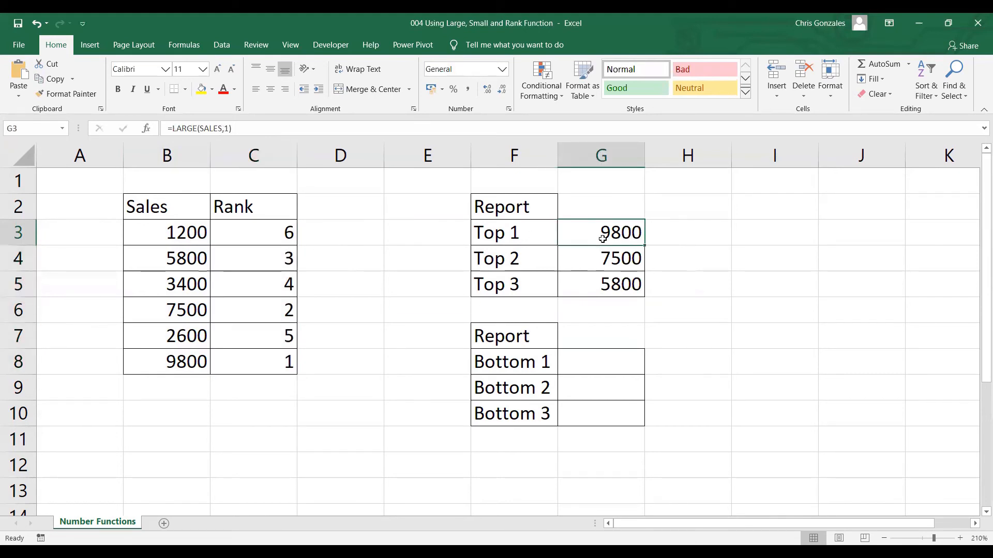
click(602, 260)
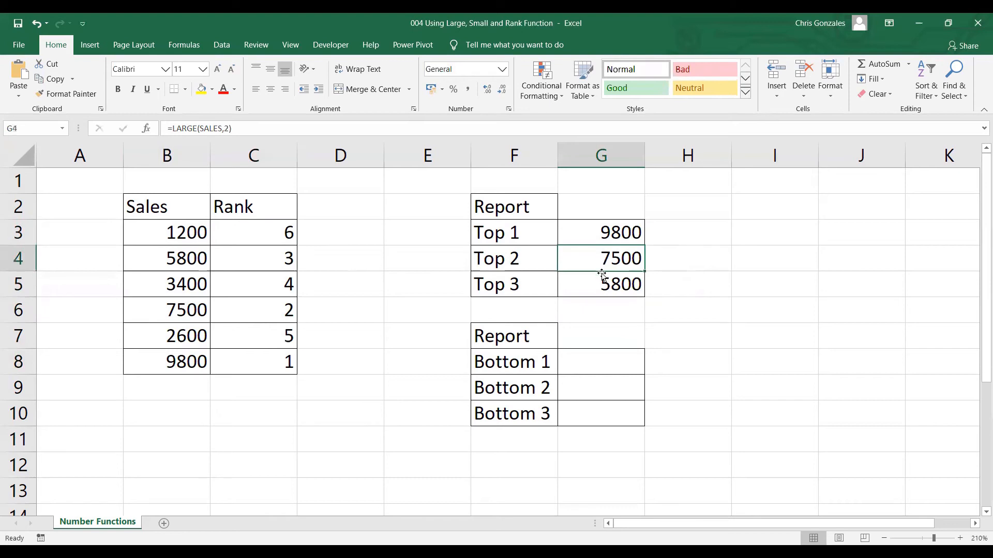
click(599, 284)
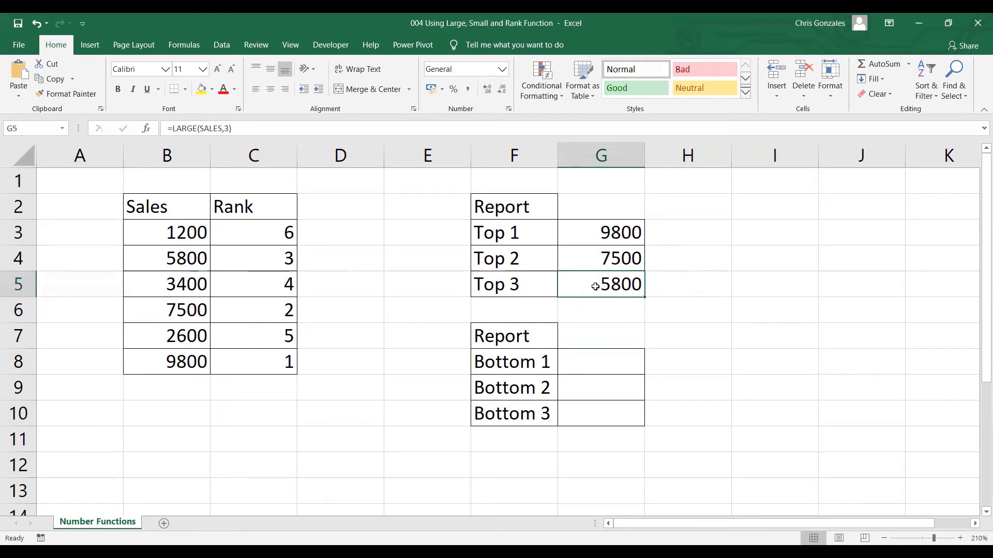
Enter the formula =SMALL(SALES,1) in cell G8 for the Bottom 1 sales value.
click(585, 361)
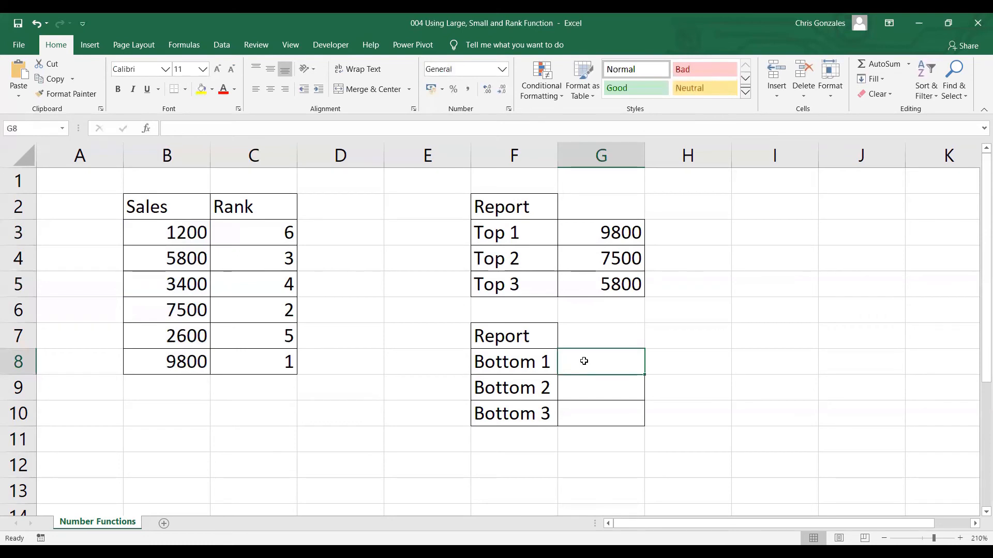
text(=S)
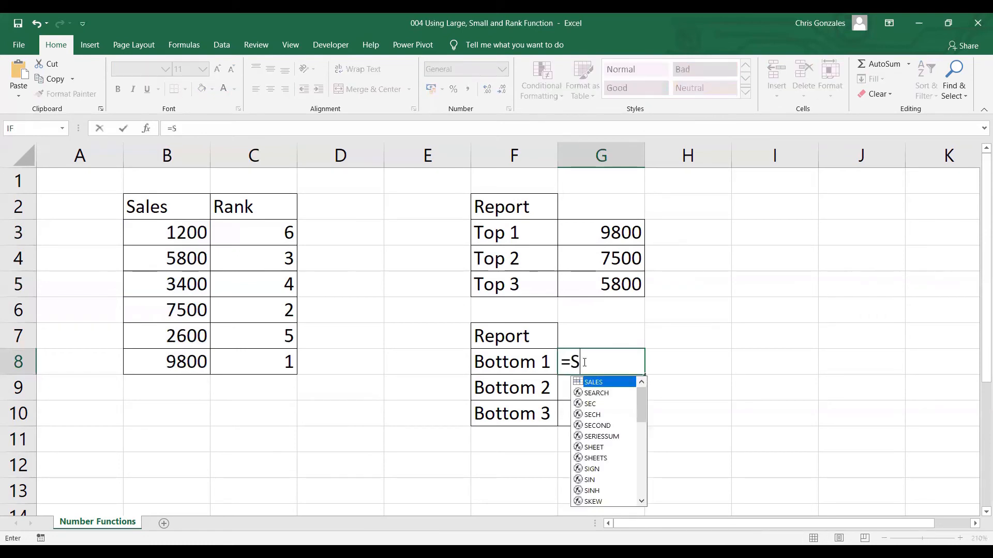
text(MALL()
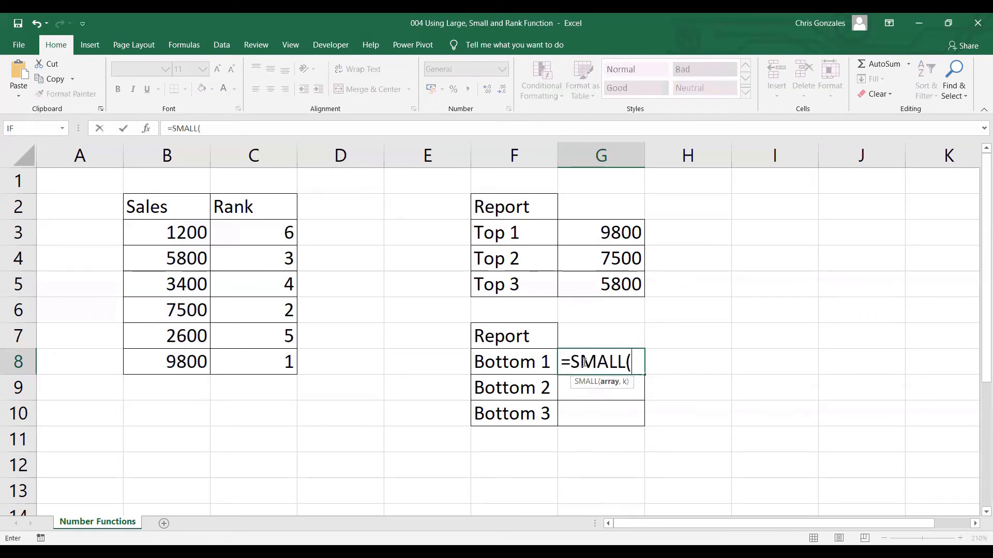
text(SALES)
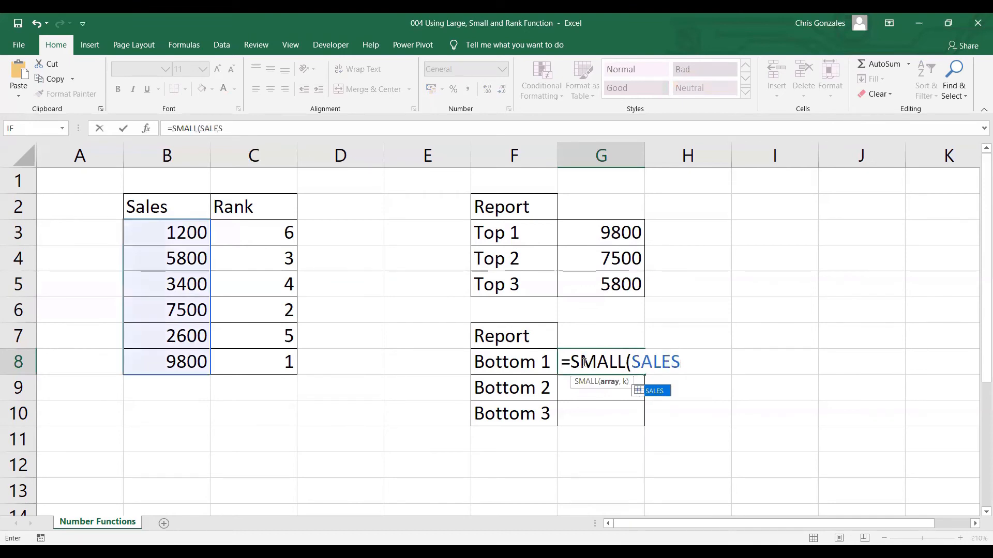
text(,1))
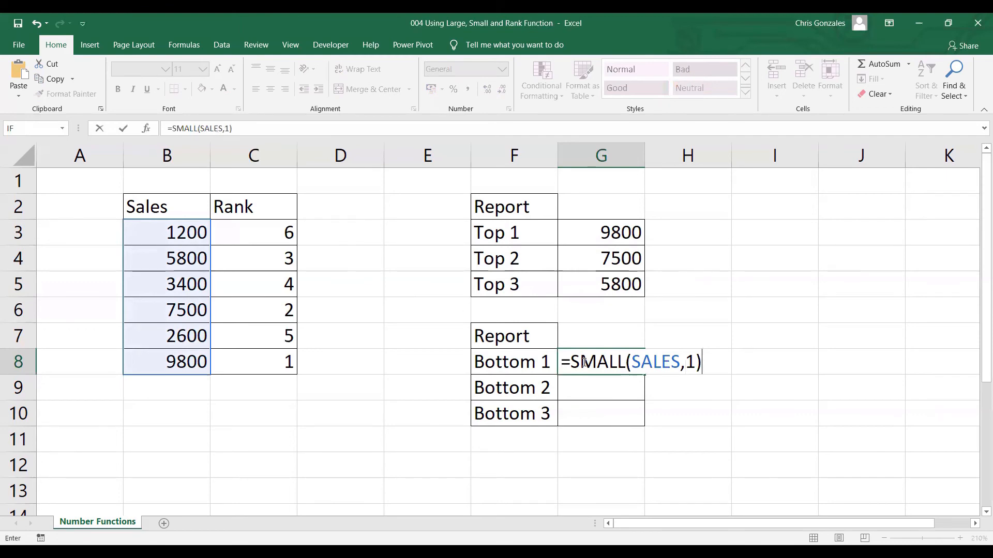
key(Return)
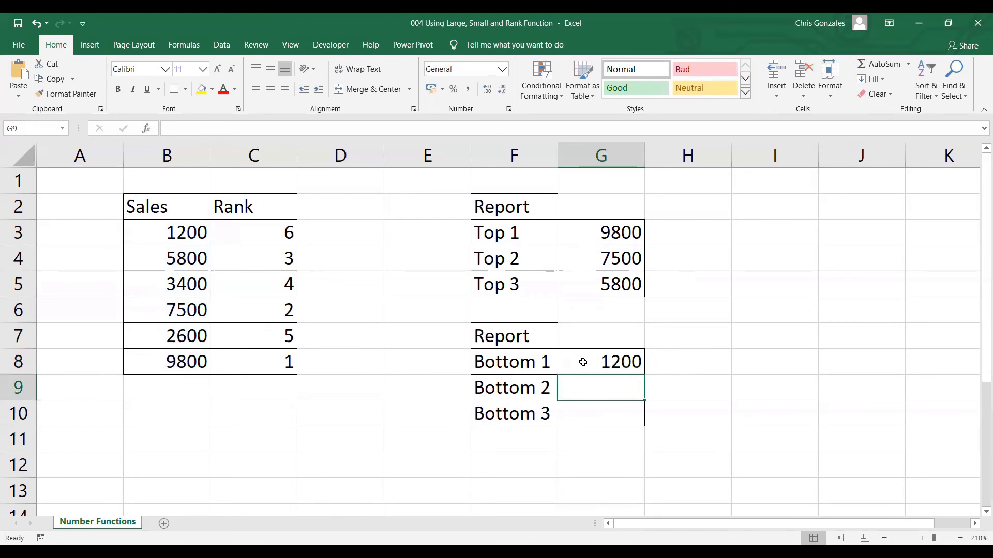
Enter the formula =SMALL(SALES,2) in cell G9 for the Bottom 2 sales value.
text(=S)
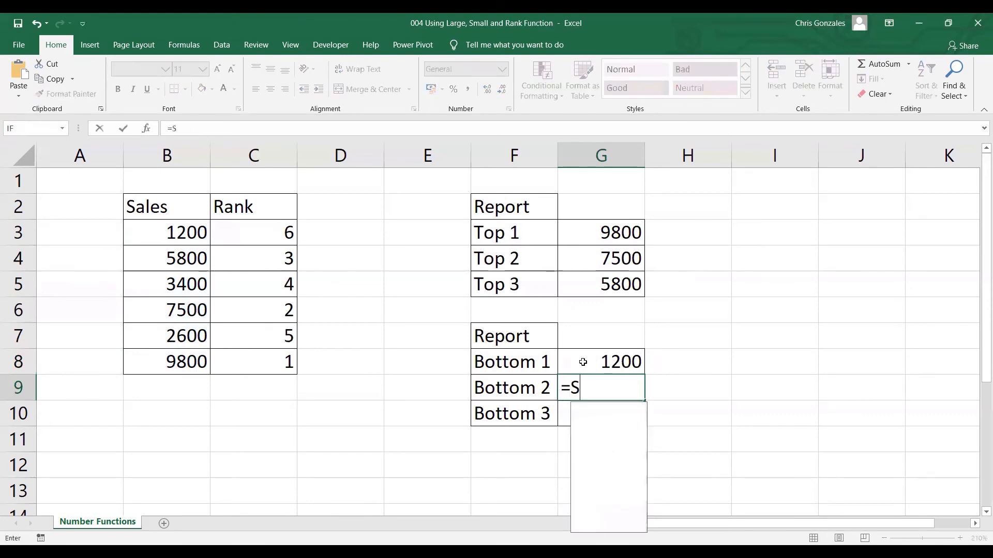
text(MALL(S)
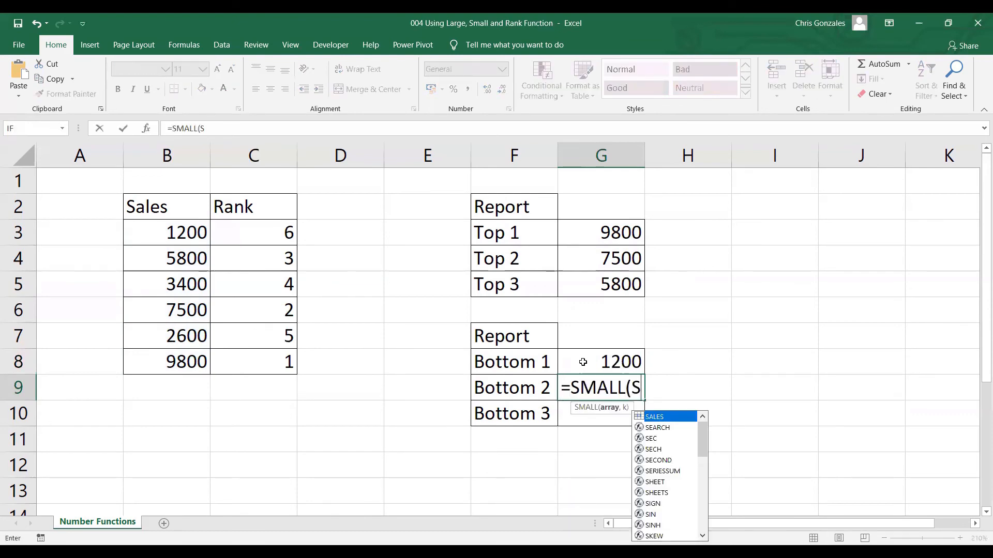
text(ALES,2))
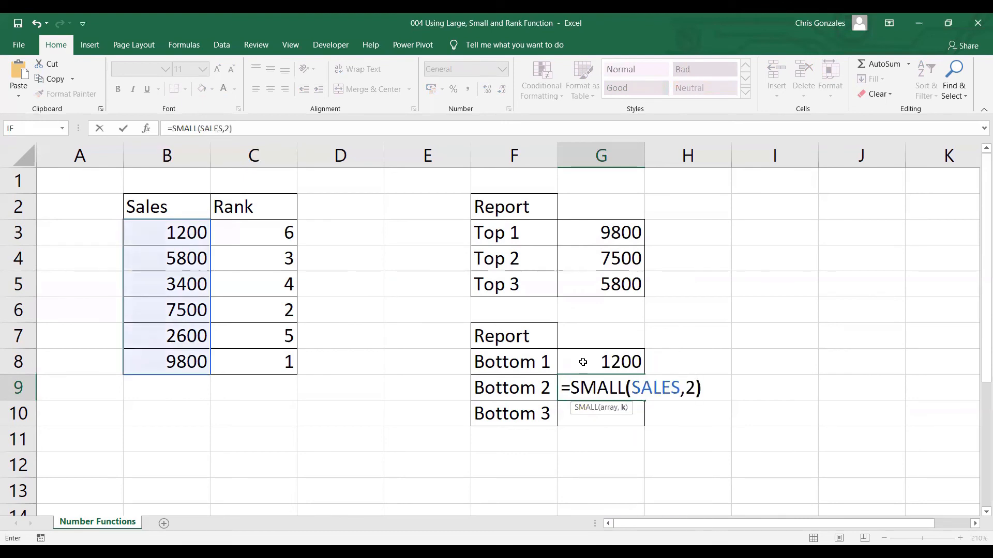
key(Return)
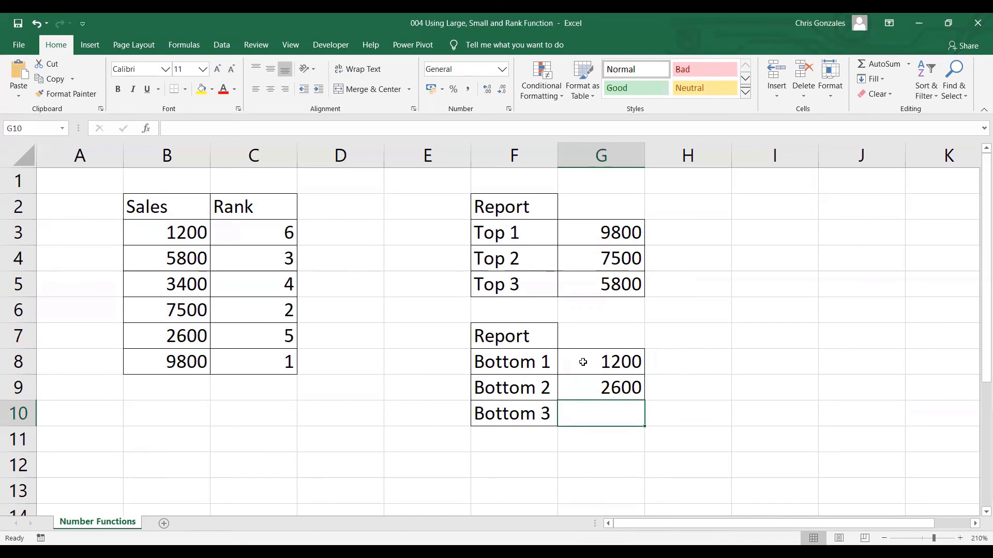
Enter the formula =SMALL(SALES,3) in cell G10 for the Bottom 3 sales value.
text(=S)
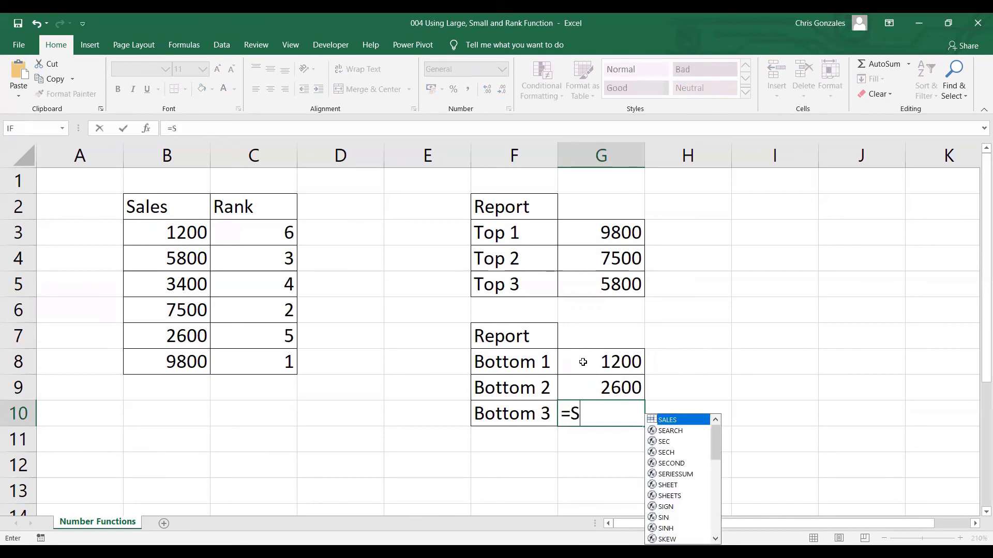
text(MALL()
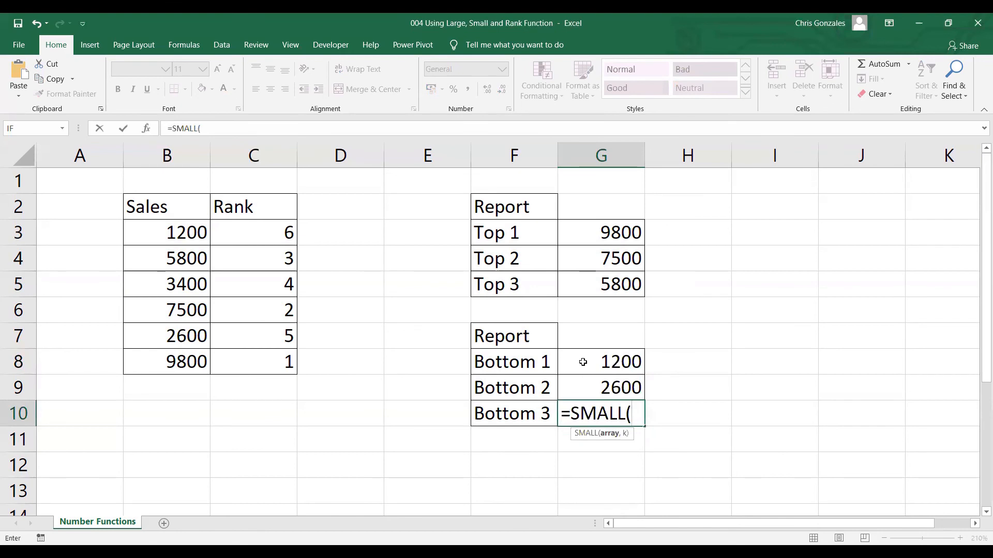
text(SALES)
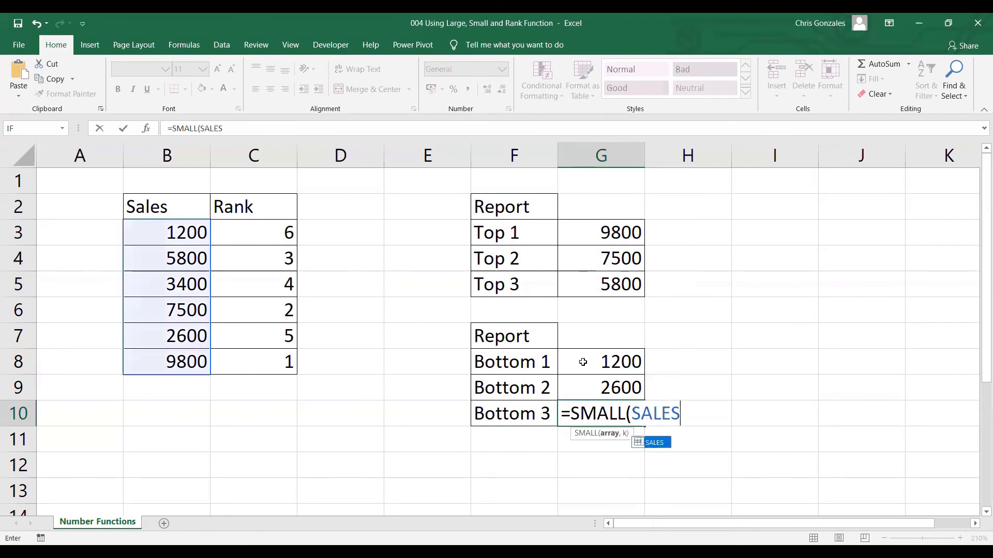
text(,3)
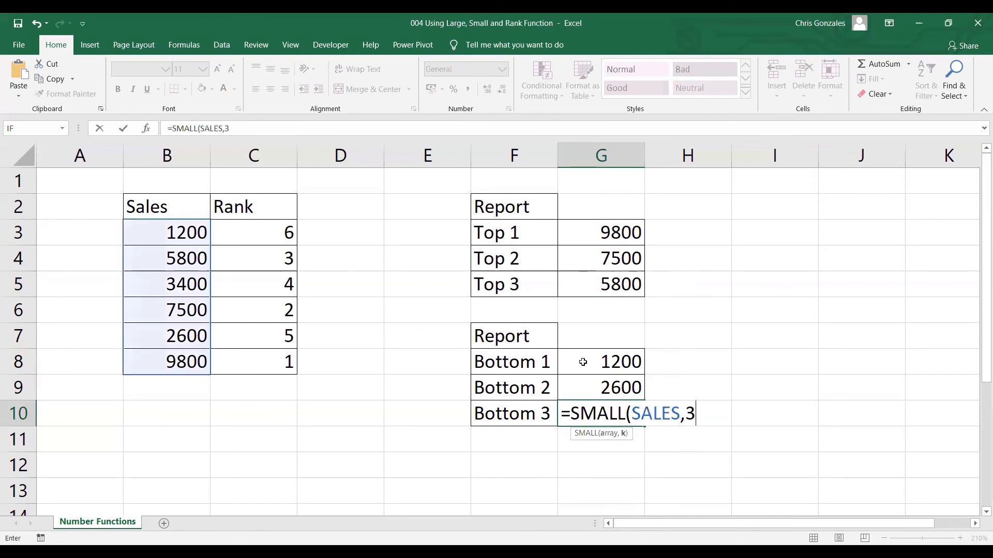
text())
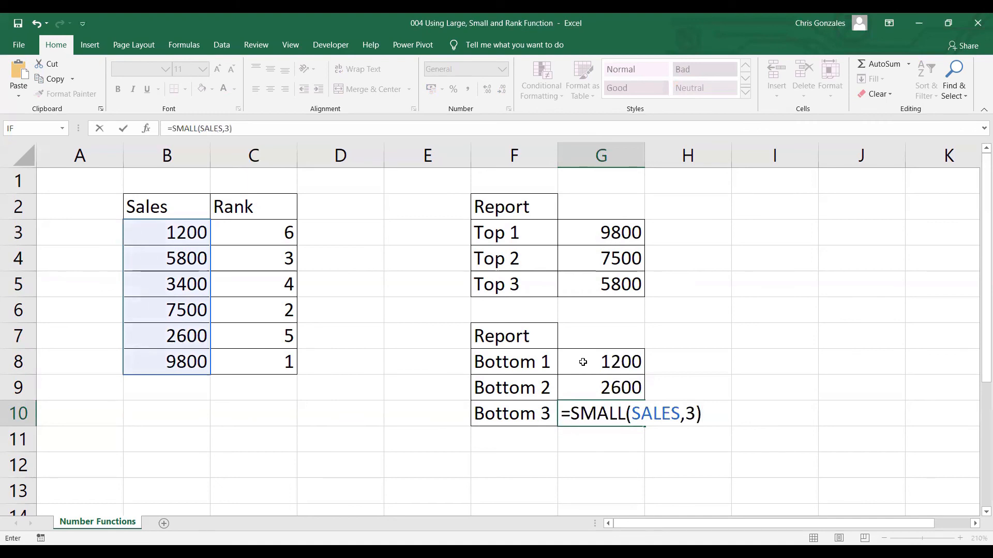
key(Return)
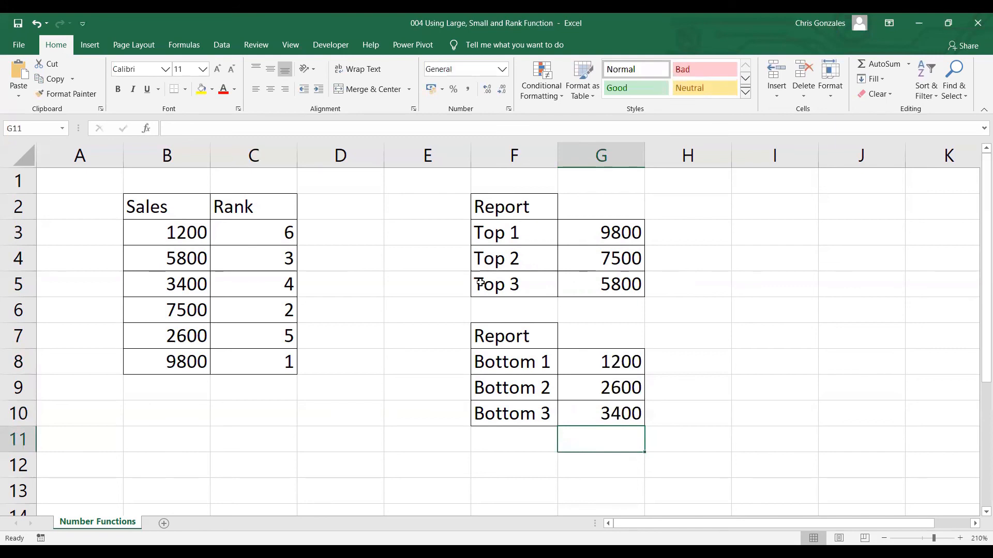
click(171, 216)
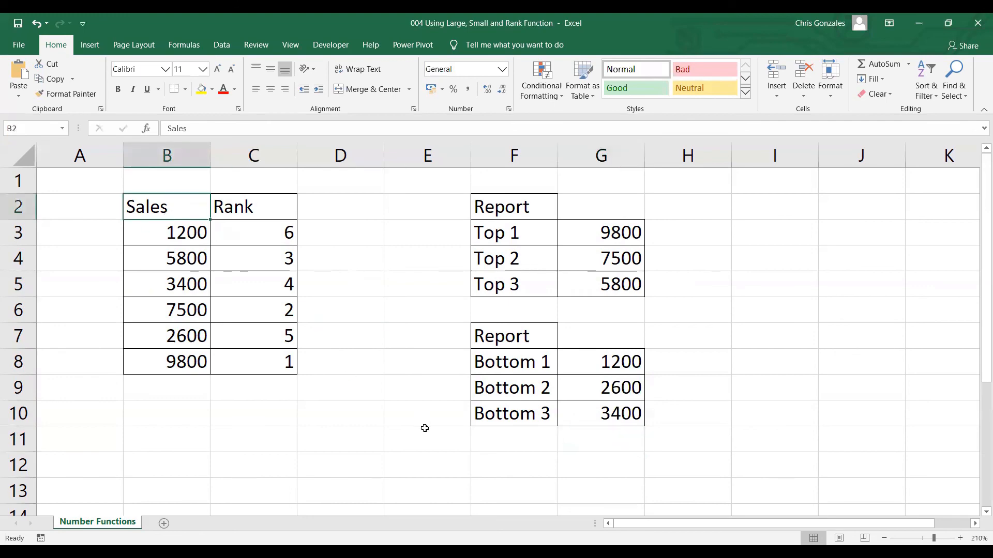